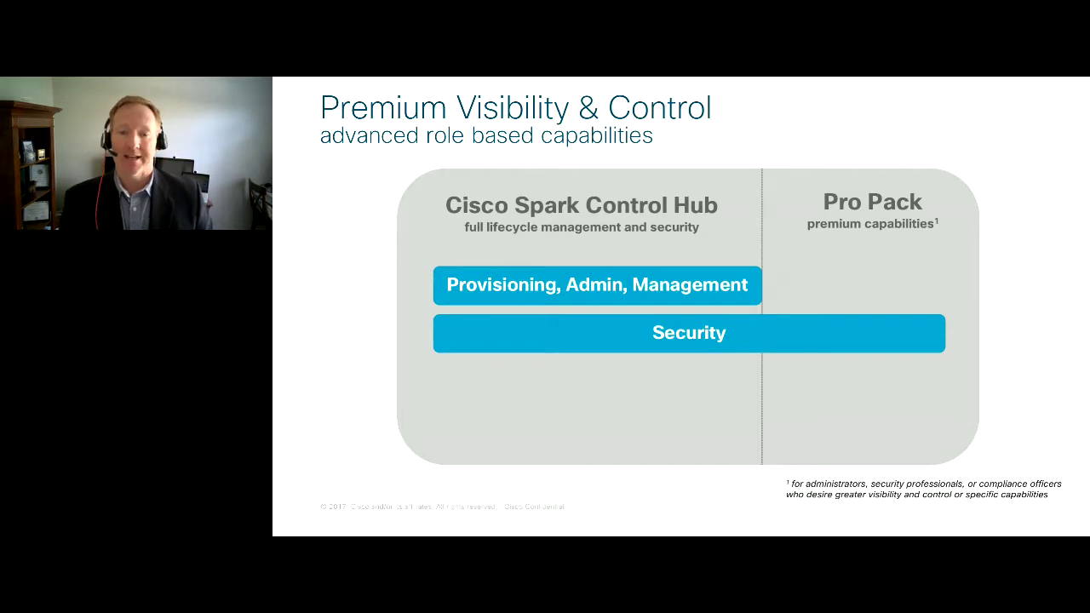
{"action": "key", "text": "Right"}
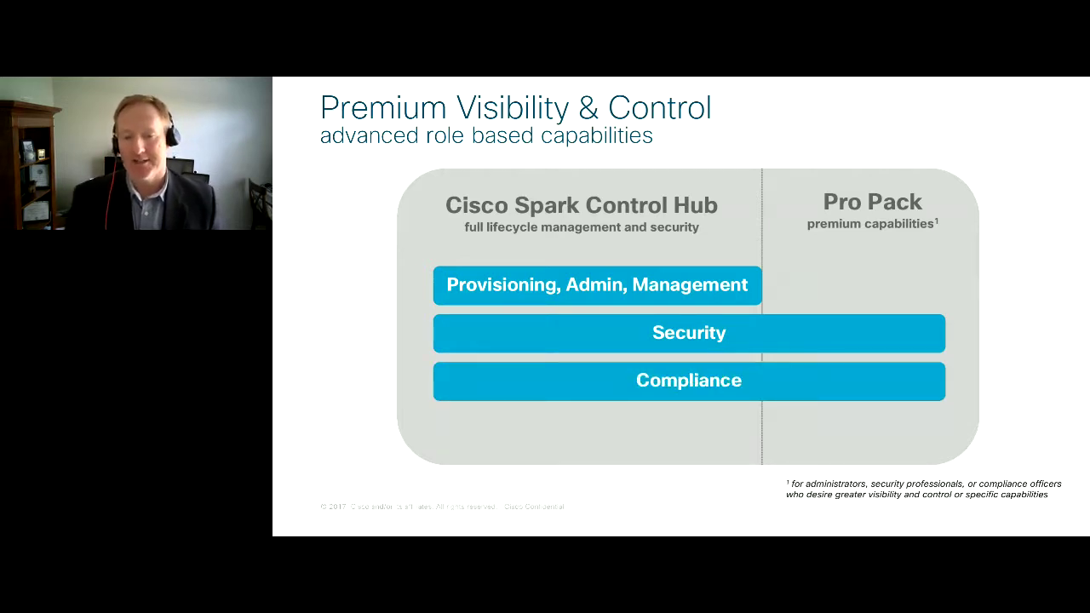
Advance the Premium Visibility & Control slide builds to reveal the Security, Compliance and Analytics bars.
{"action": "key", "text": "Right"}
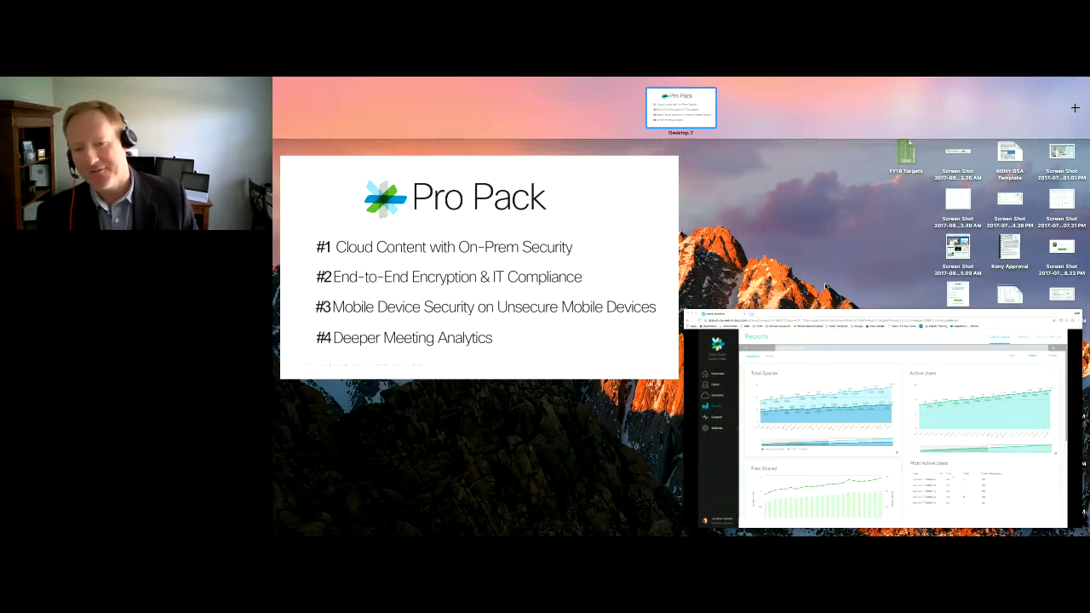
Bring the Chrome window with Control Hub Reports to full view from Mission Control.
{"action": "left_click", "coordinate": [847, 371]}
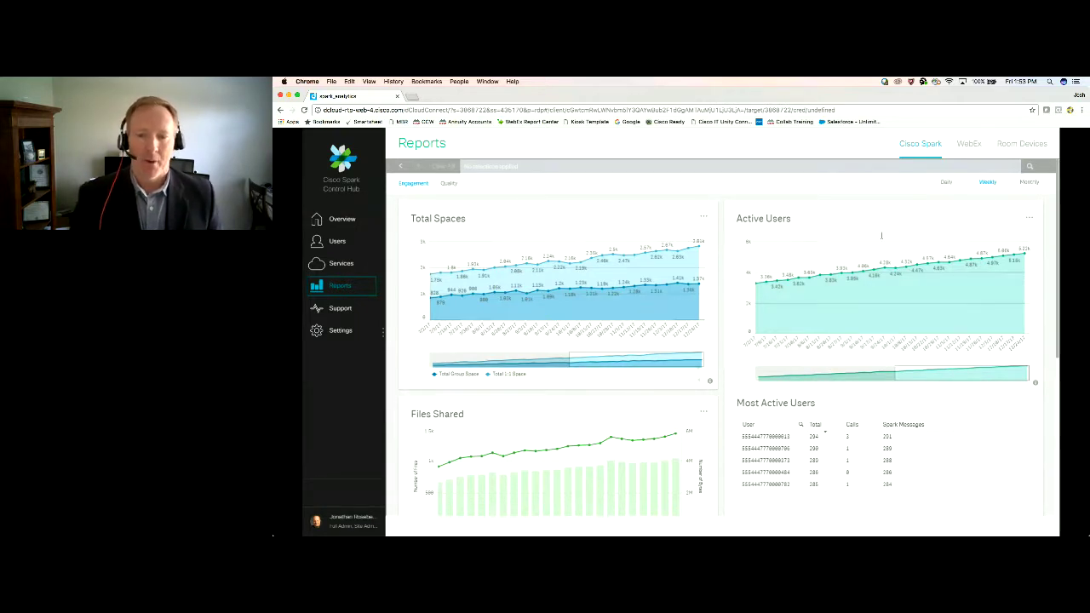
Switch the Total Spaces, Active Users and Files Shared charts to Monthly, review them, then set them to Daily.
{"action": "left_click", "coordinate": [1021, 185]}
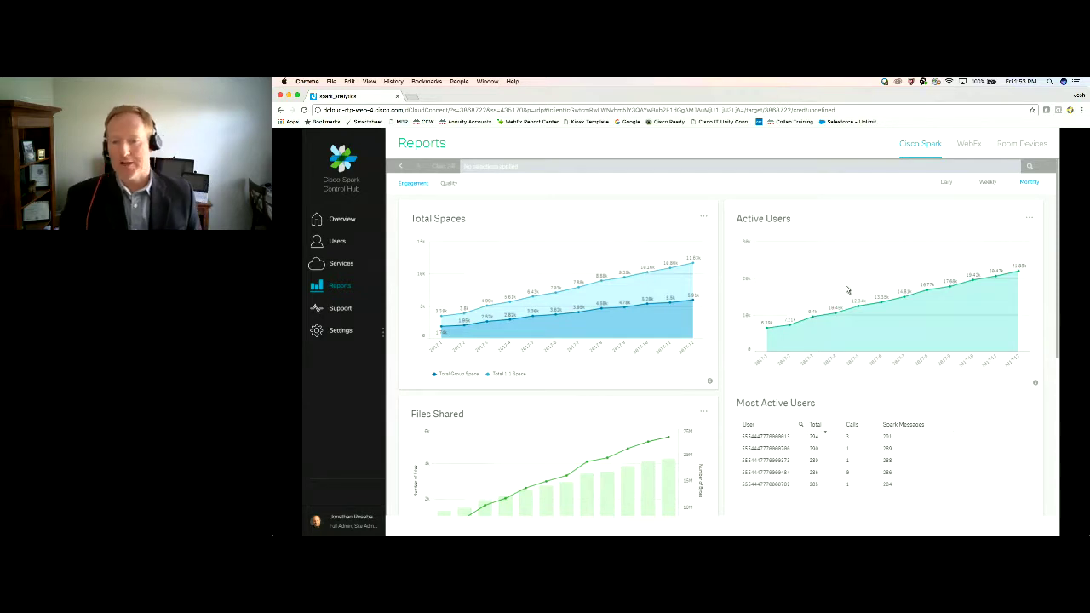
{"action": "scroll", "coordinate": [924, 312], "scroll_direction": "down", "scroll_amount": 2}
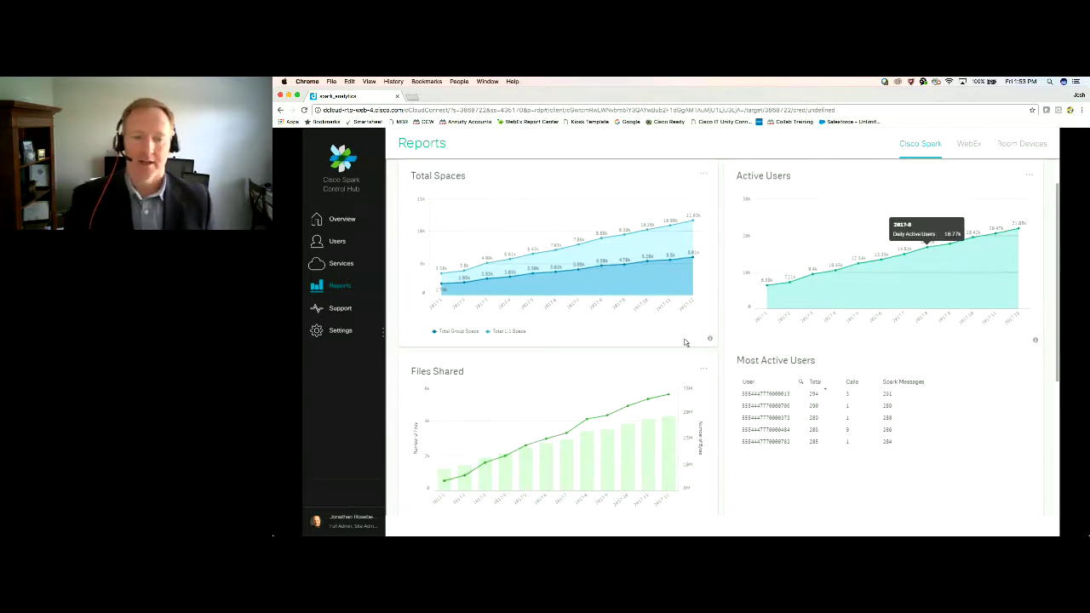
{"action": "scroll", "coordinate": [598, 387], "scroll_direction": "down", "scroll_amount": 3}
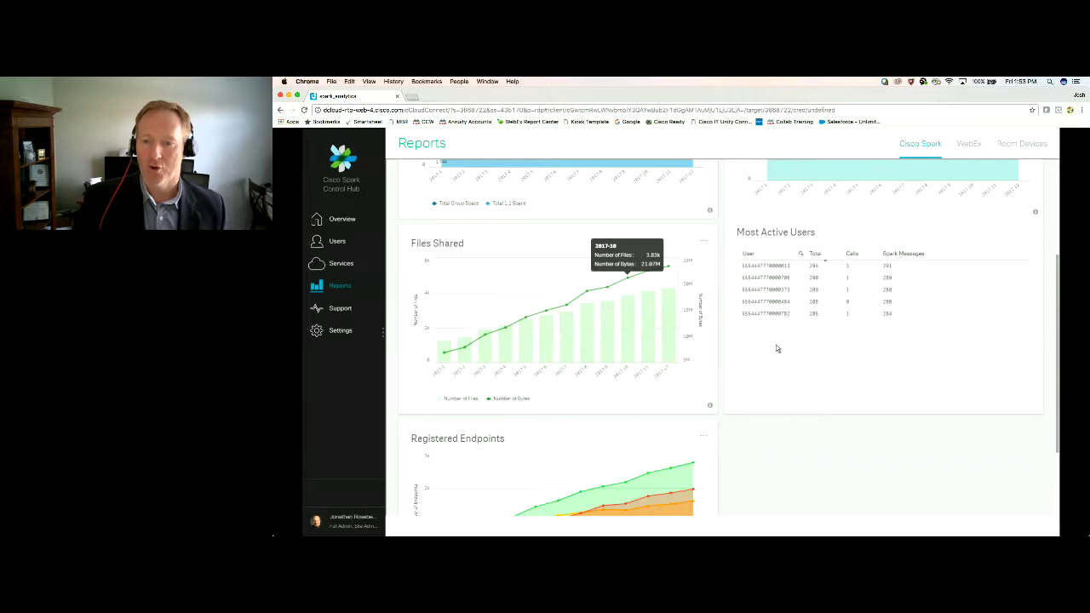
{"action": "scroll", "coordinate": [806, 299], "scroll_direction": "down", "scroll_amount": 3}
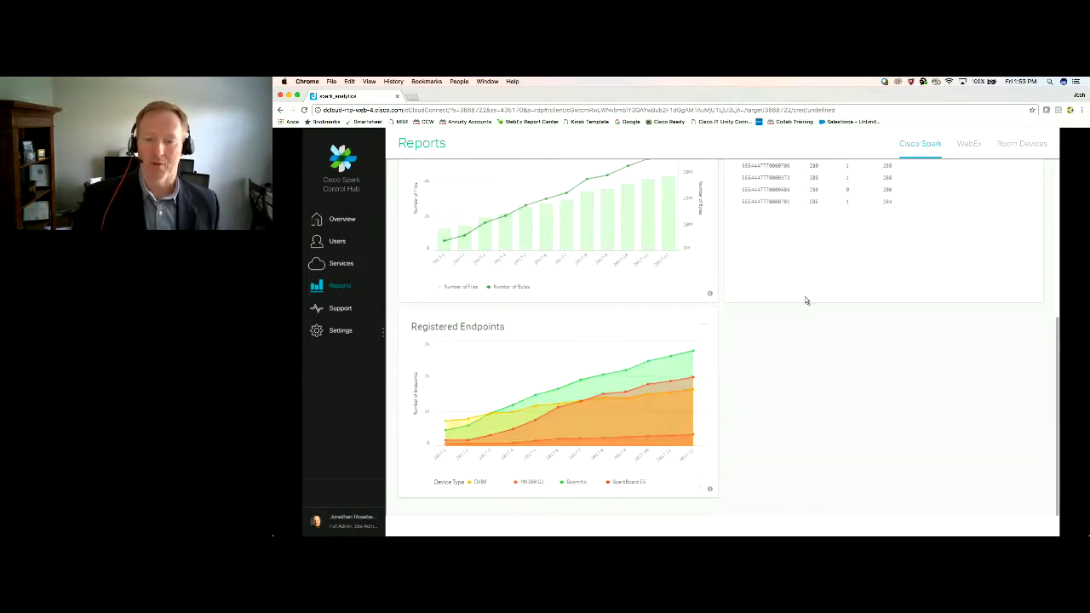
{"action": "scroll", "coordinate": [613, 402], "scroll_direction": "up", "scroll_amount": 5}
{"action": "scroll", "coordinate": [613, 402], "scroll_direction": "up", "scroll_amount": 2}
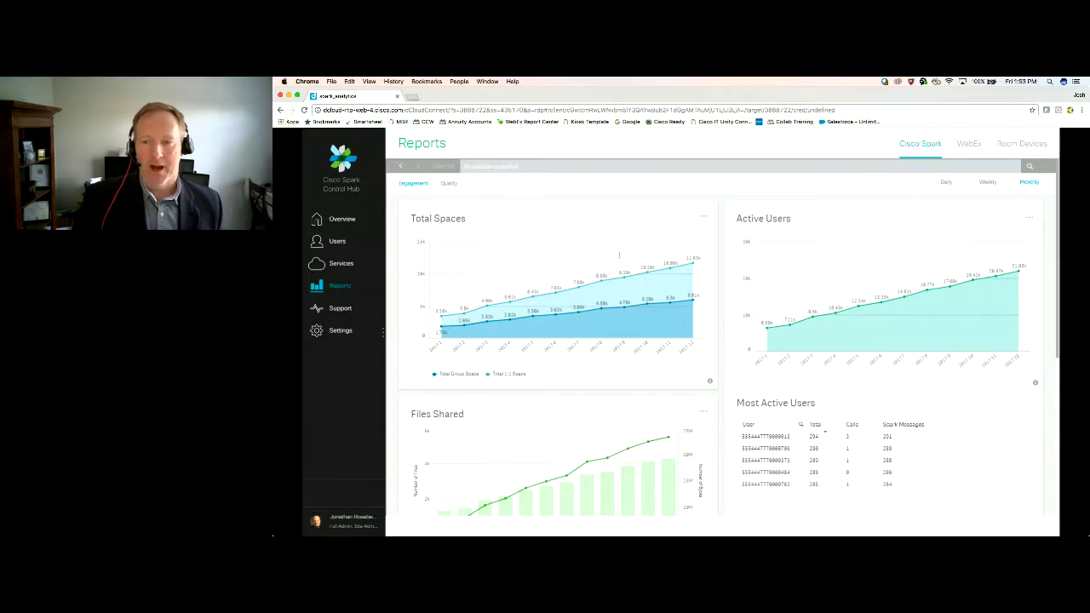
{"action": "left_click", "coordinate": [946, 186]}
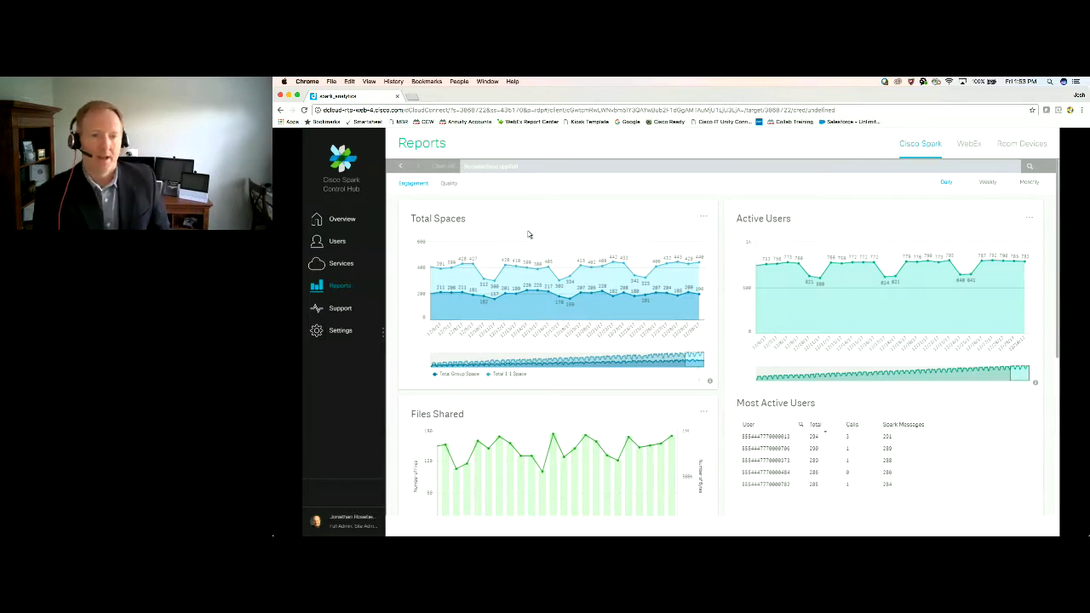
Switch the Reports page to the Quality view and look over its charts.
{"action": "left_click", "coordinate": [447, 184]}
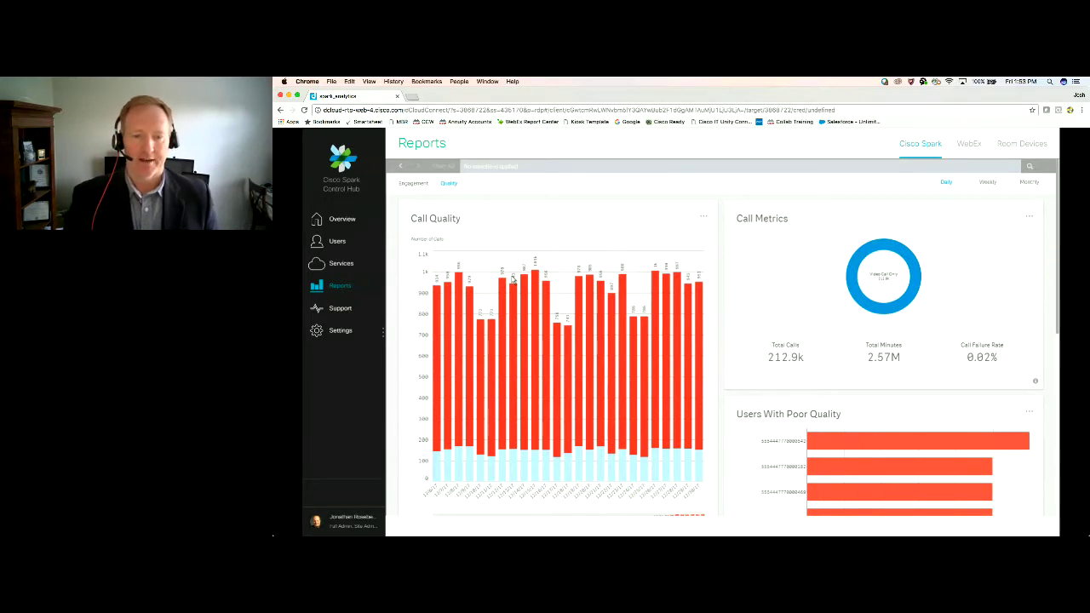
{"action": "scroll", "coordinate": [514, 281], "scroll_direction": "down", "scroll_amount": 3}
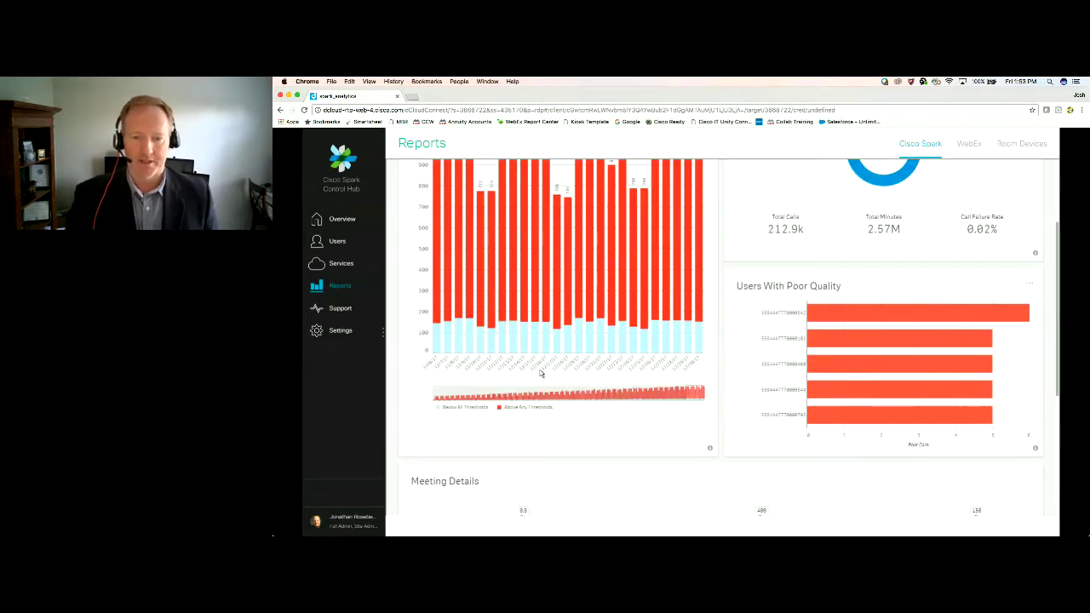
{"action": "scroll", "coordinate": [559, 334], "scroll_direction": "left", "scroll_amount": 2}
{"action": "scroll", "coordinate": [560, 335], "scroll_direction": "up", "scroll_amount": 3}
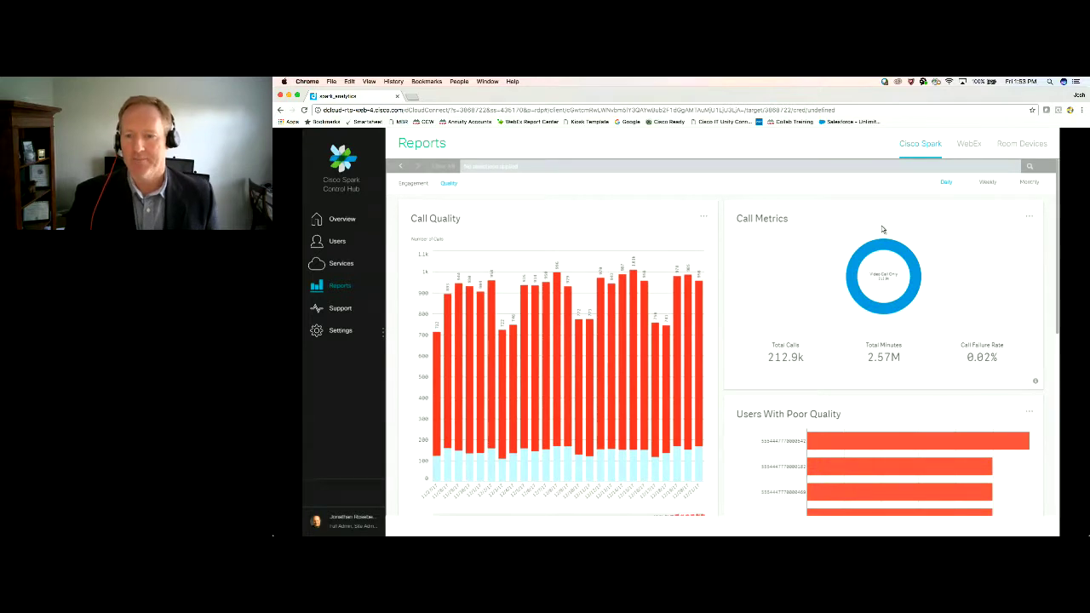
Group call quality by week and filter to the week of 12/18/17.
{"action": "left_click", "coordinate": [987, 182]}
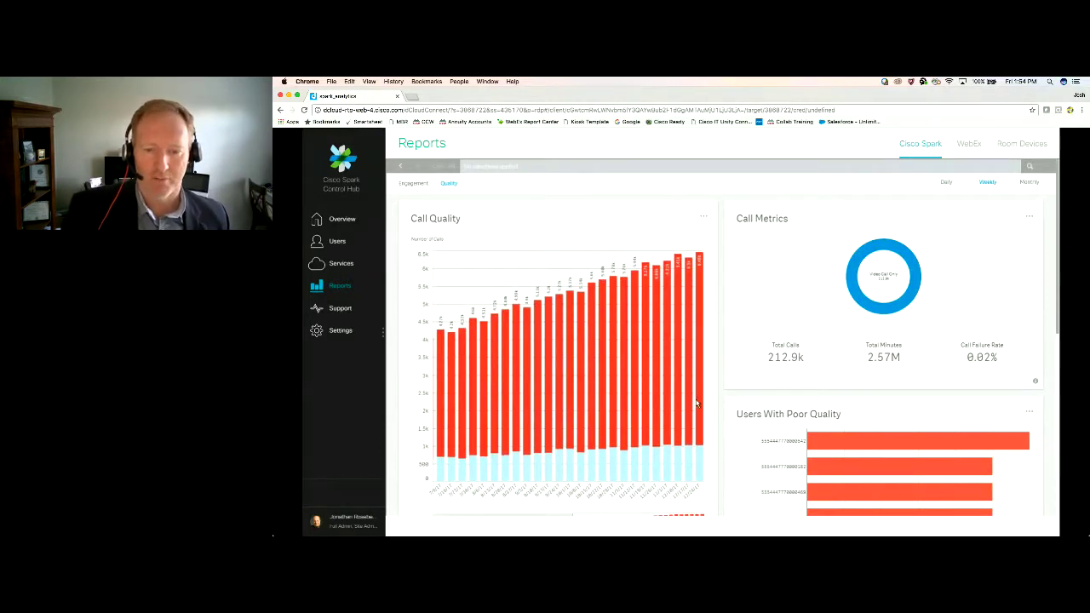
{"action": "left_click", "coordinate": [677, 356]}
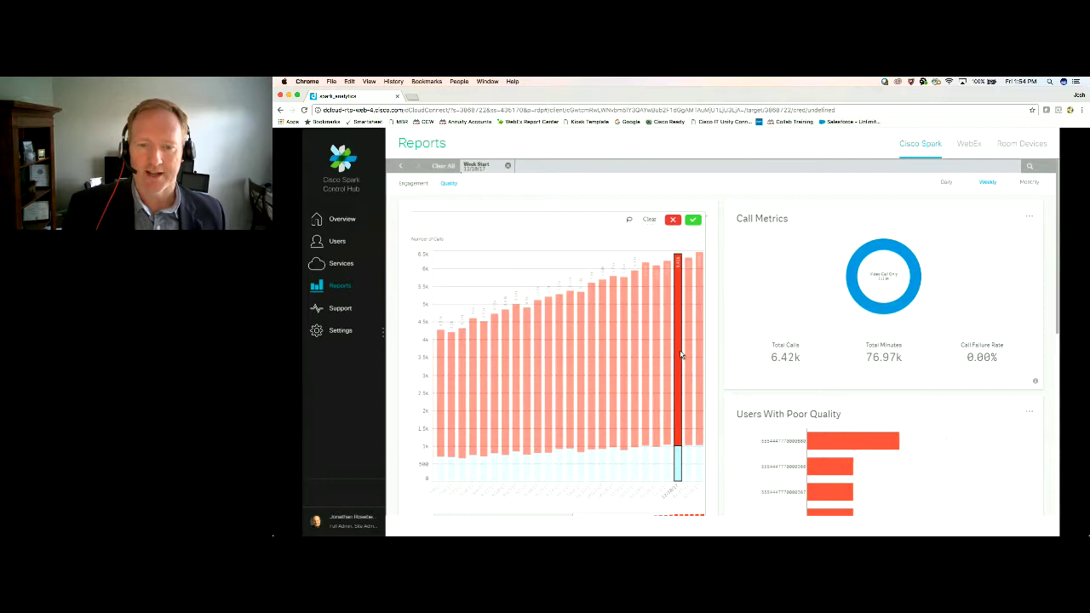
{"action": "left_click", "coordinate": [694, 222]}
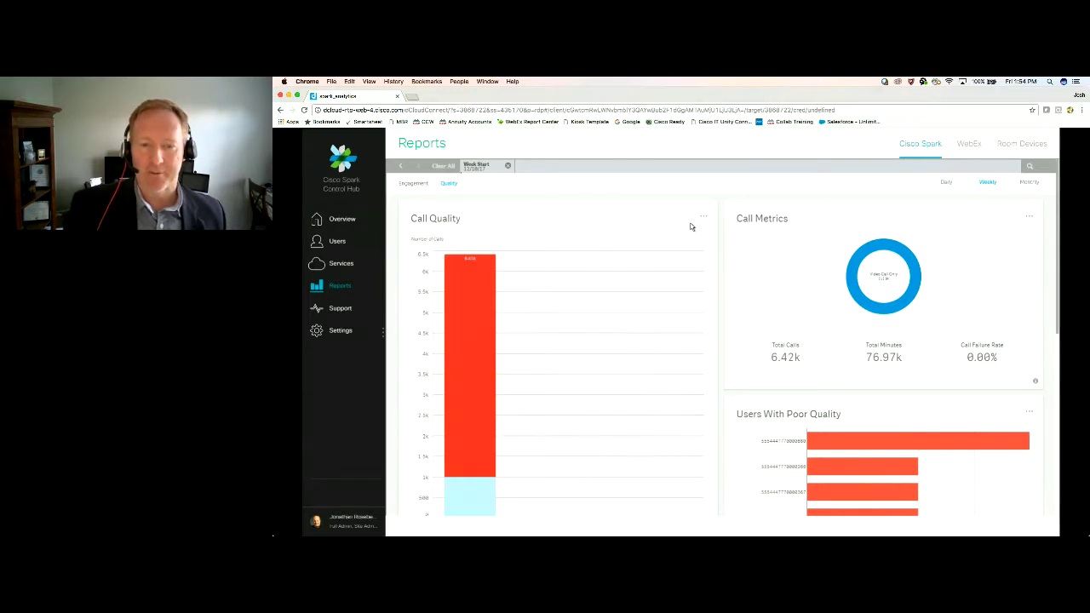
{"action": "mouse_move", "coordinate": [483, 312]}
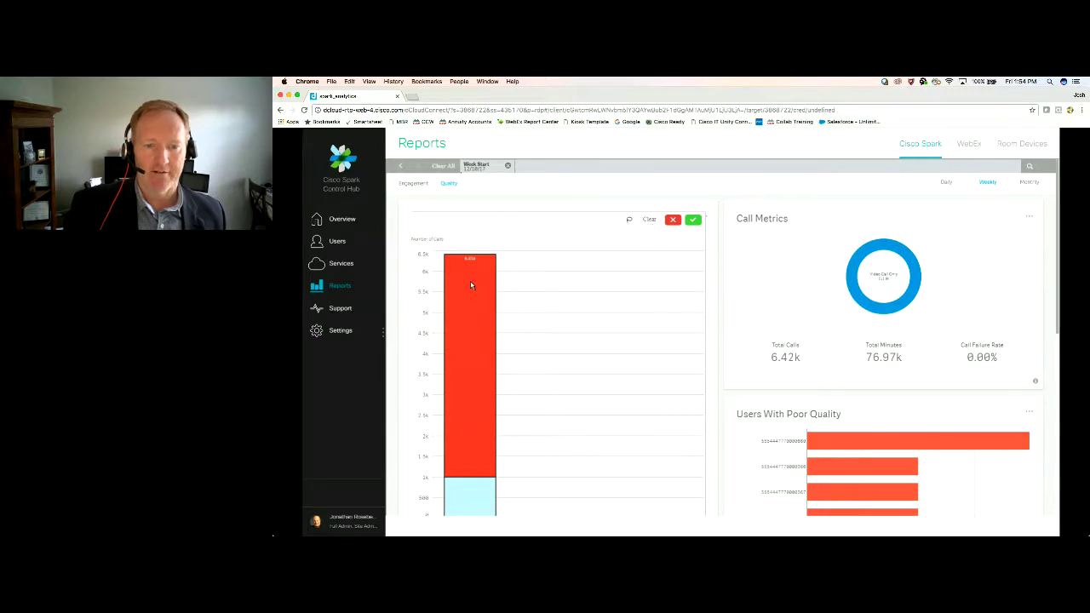
{"action": "mouse_move", "coordinate": [470, 285]}
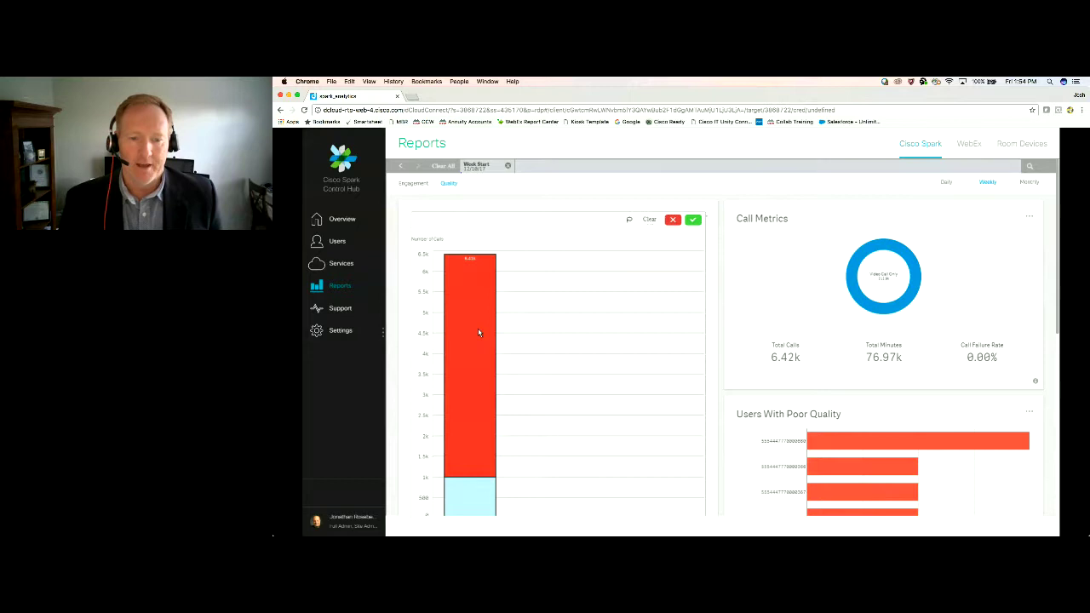
{"action": "scroll", "coordinate": [479, 333], "scroll_direction": "down", "scroll_amount": 1}
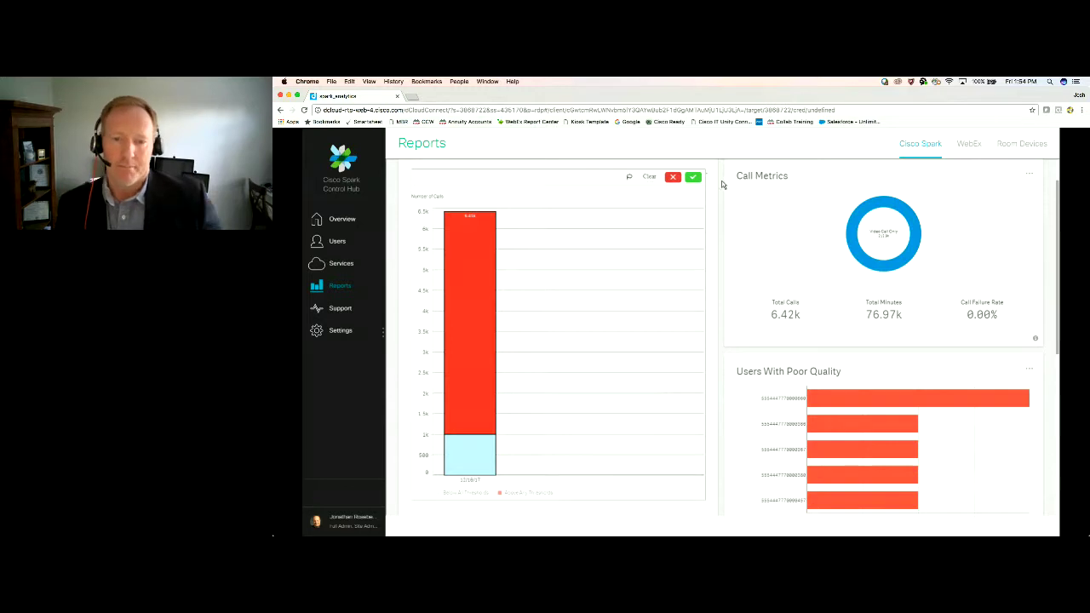
Filter the quality report to the user with the most poor-quality calls.
{"action": "left_click", "coordinate": [693, 177]}
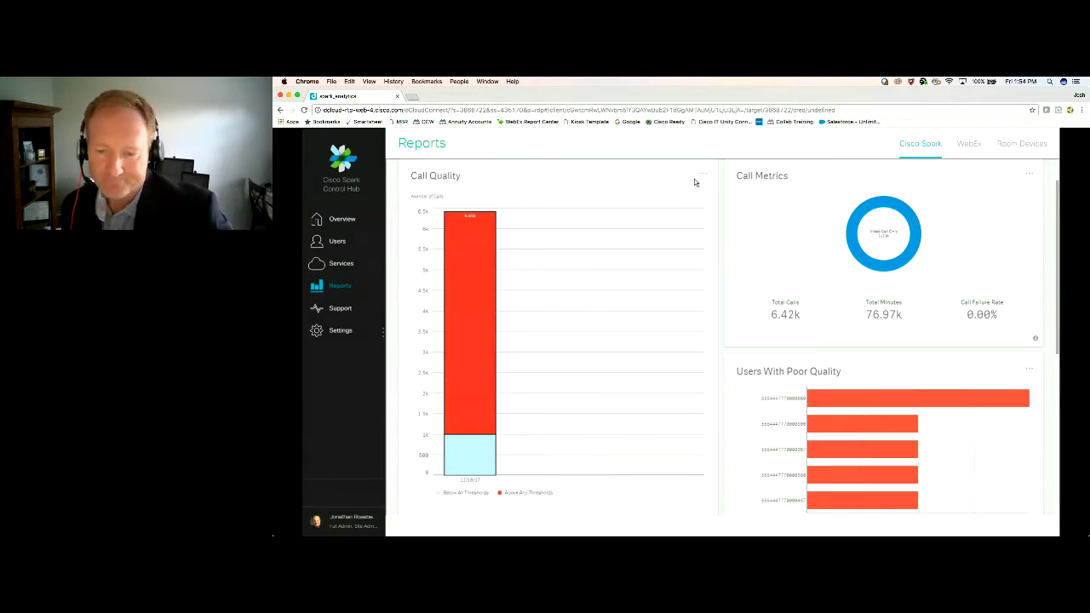
{"action": "scroll", "coordinate": [842, 329], "scroll_direction": "down", "scroll_amount": 4}
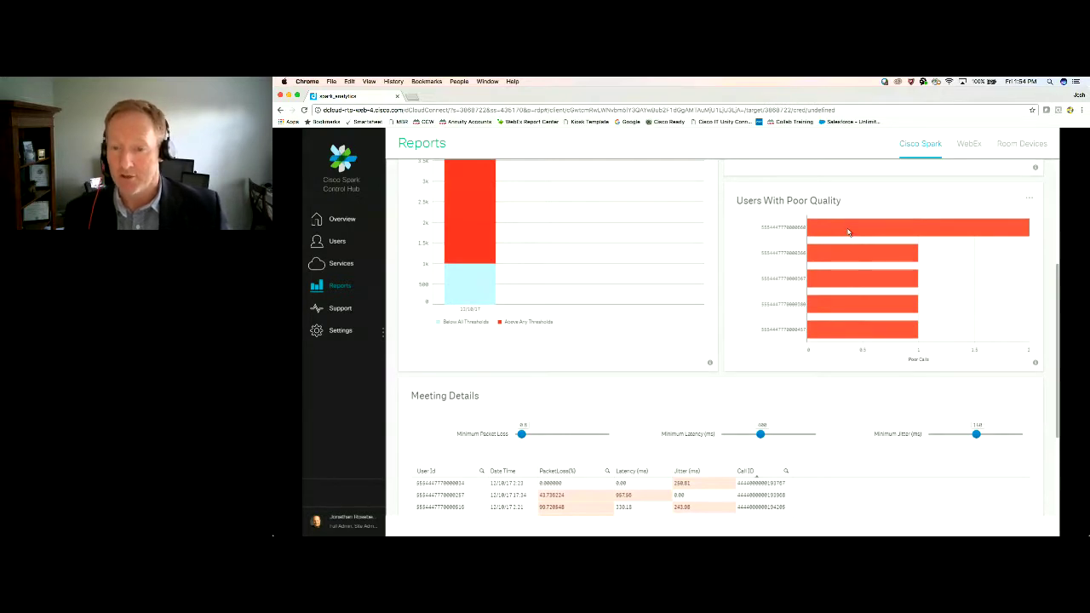
{"action": "mouse_move", "coordinate": [848, 232]}
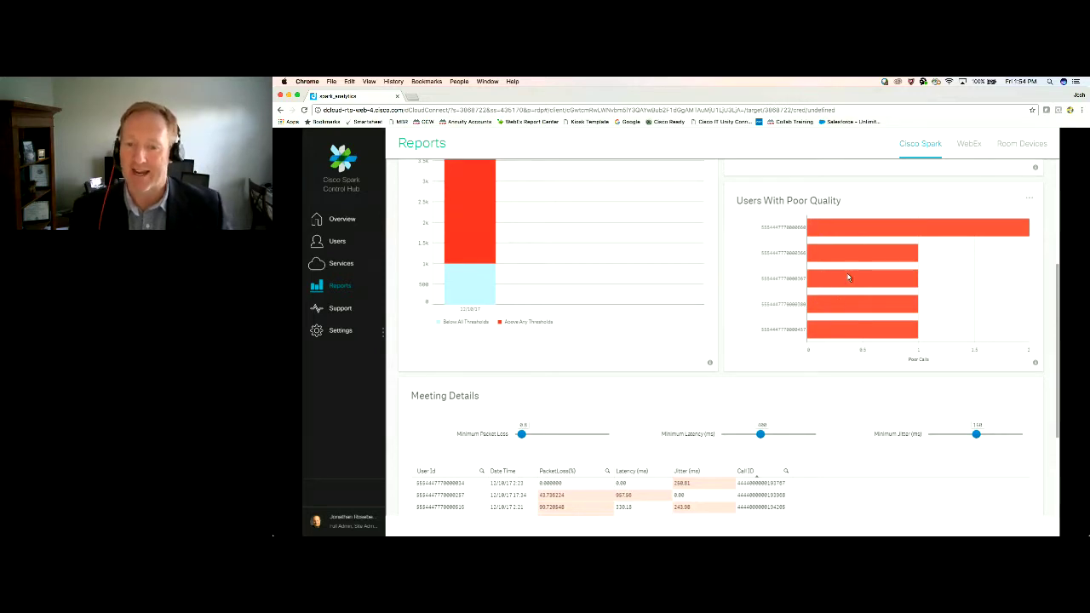
{"action": "left_click", "coordinate": [838, 230]}
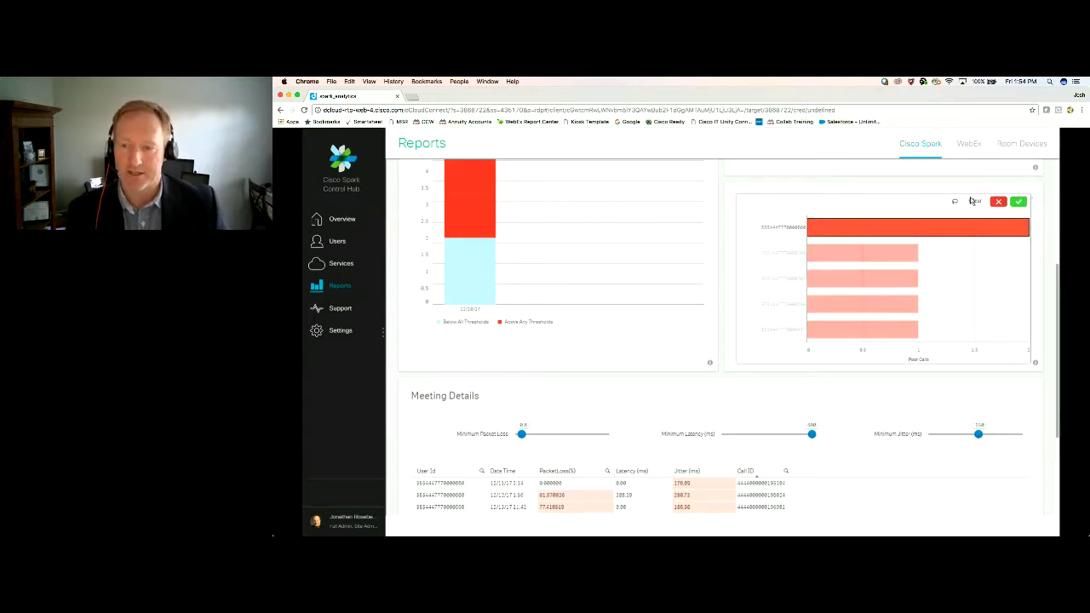
{"action": "left_click", "coordinate": [1018, 202]}
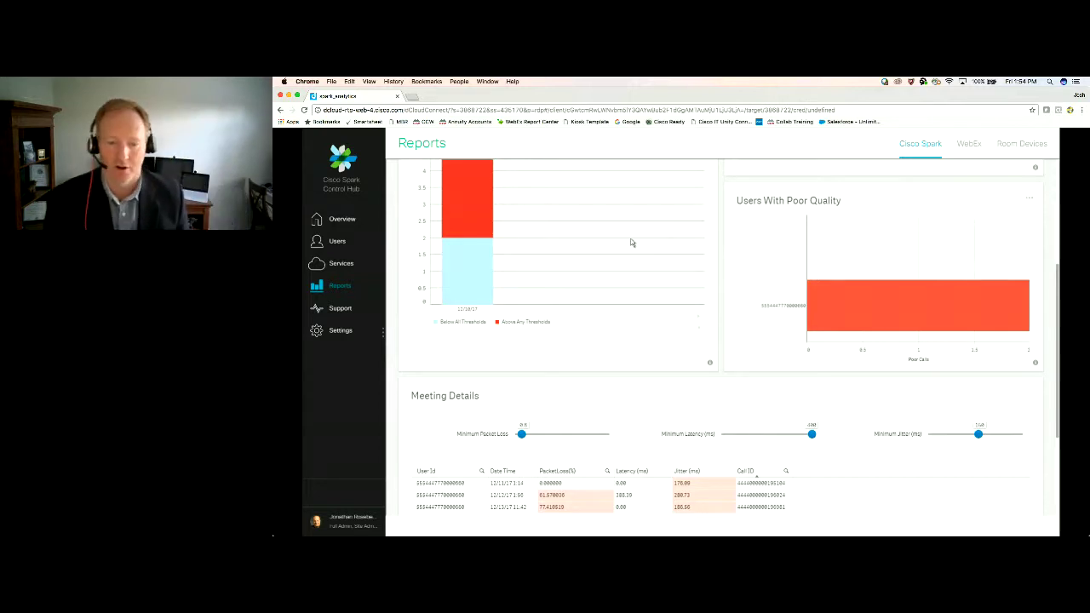
Sort that user's Meeting Details by Latency, then by Jitter.
{"action": "scroll", "coordinate": [643, 388], "scroll_direction": "down", "scroll_amount": 2}
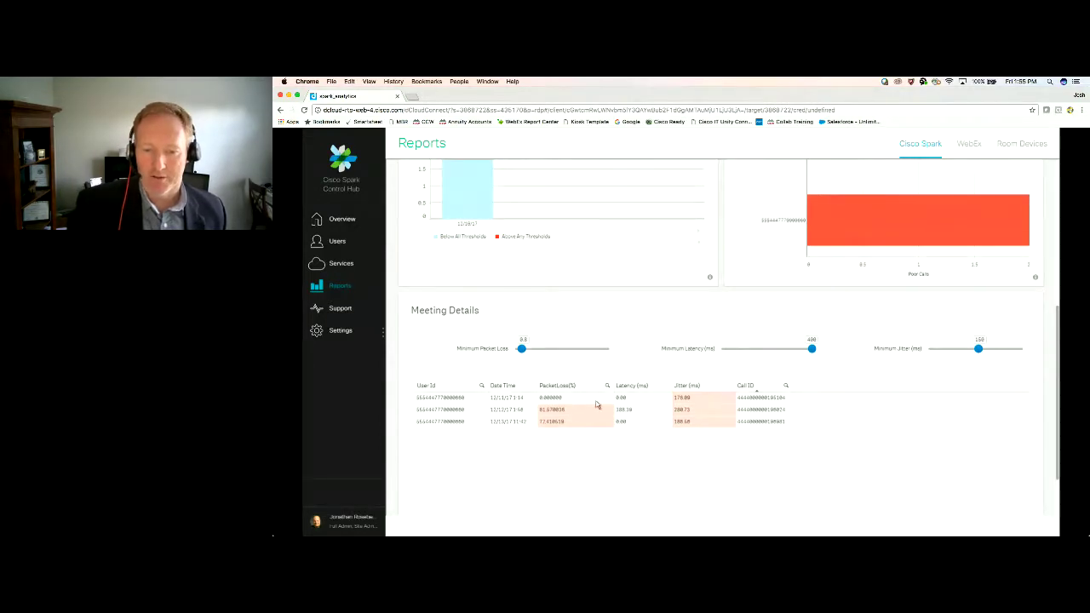
{"action": "left_click", "coordinate": [644, 388]}
{"action": "left_click", "coordinate": [697, 386]}
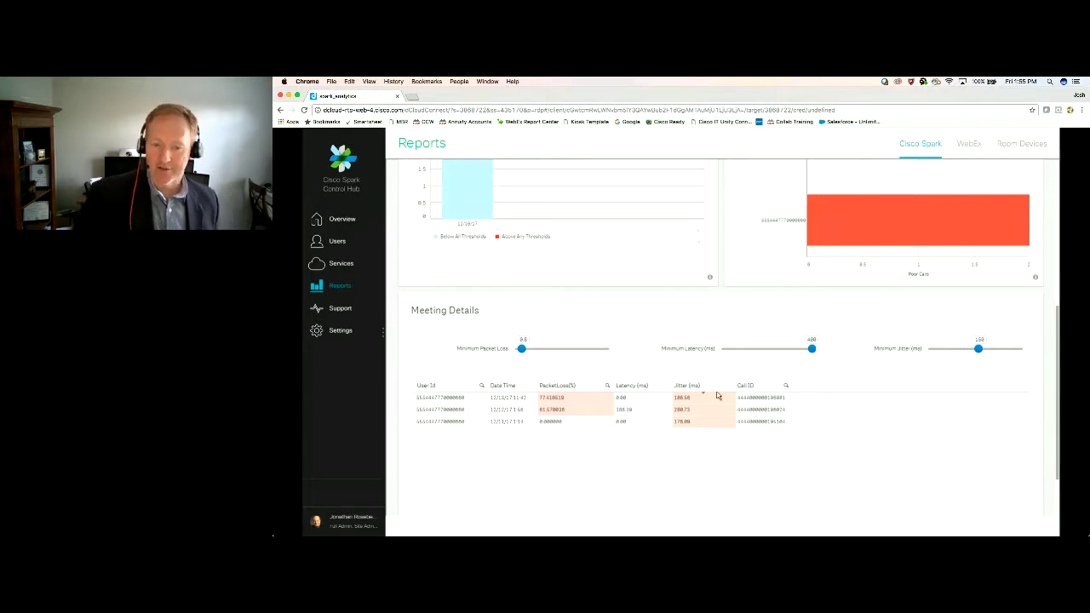
{"action": "scroll", "coordinate": [725, 416], "scroll_direction": "up", "scroll_amount": 2}
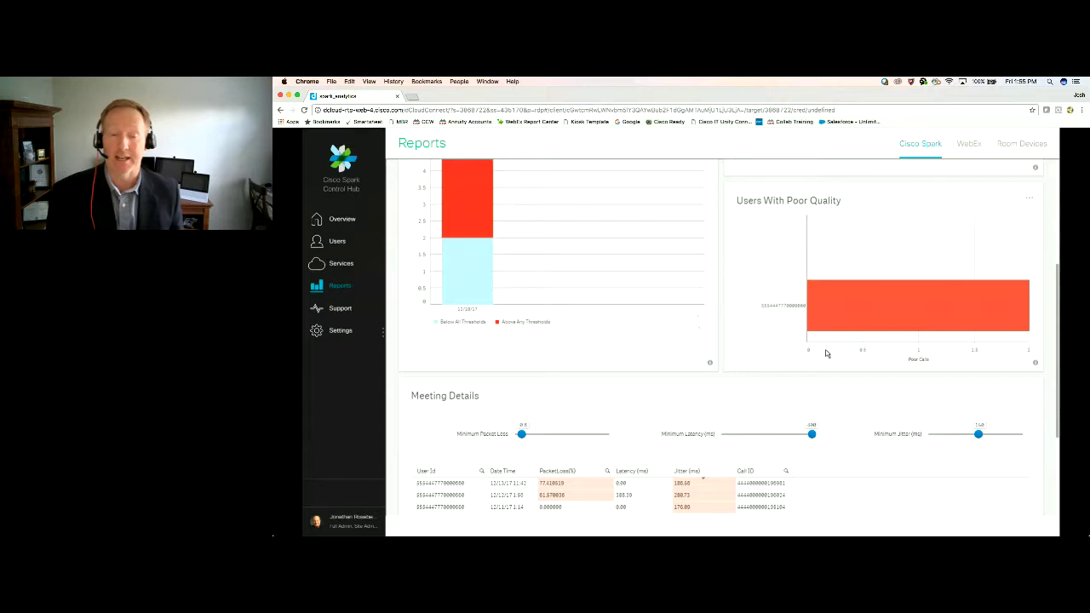
{"action": "scroll", "coordinate": [825, 354], "scroll_direction": "up", "scroll_amount": 4}
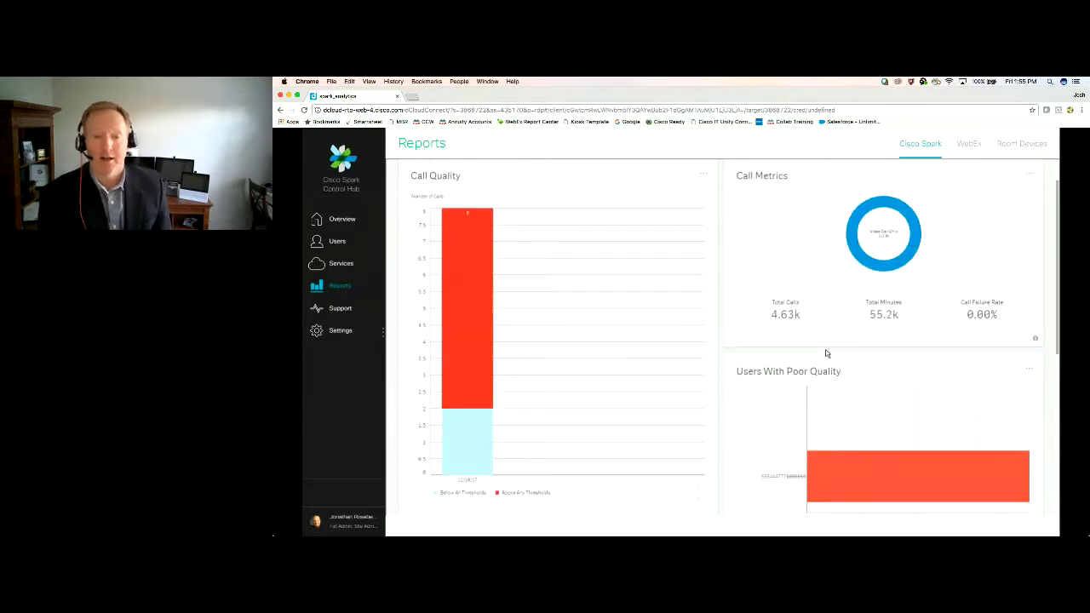
Select the user's Call Quality bar, then switch Reports to the WebEx metrics.
{"action": "left_click", "coordinate": [450, 254]}
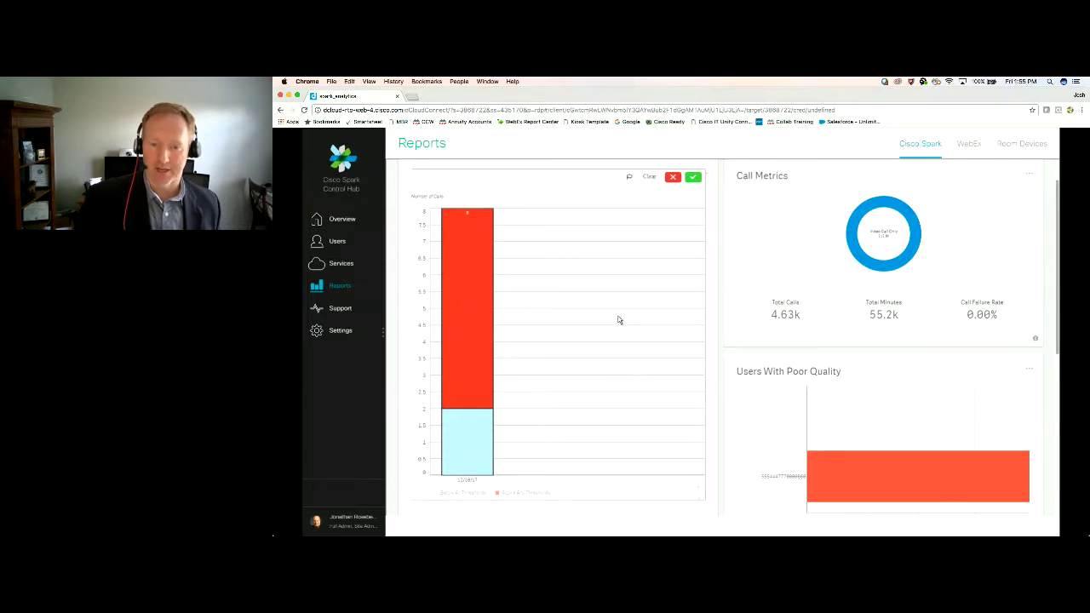
{"action": "left_click", "coordinate": [969, 145]}
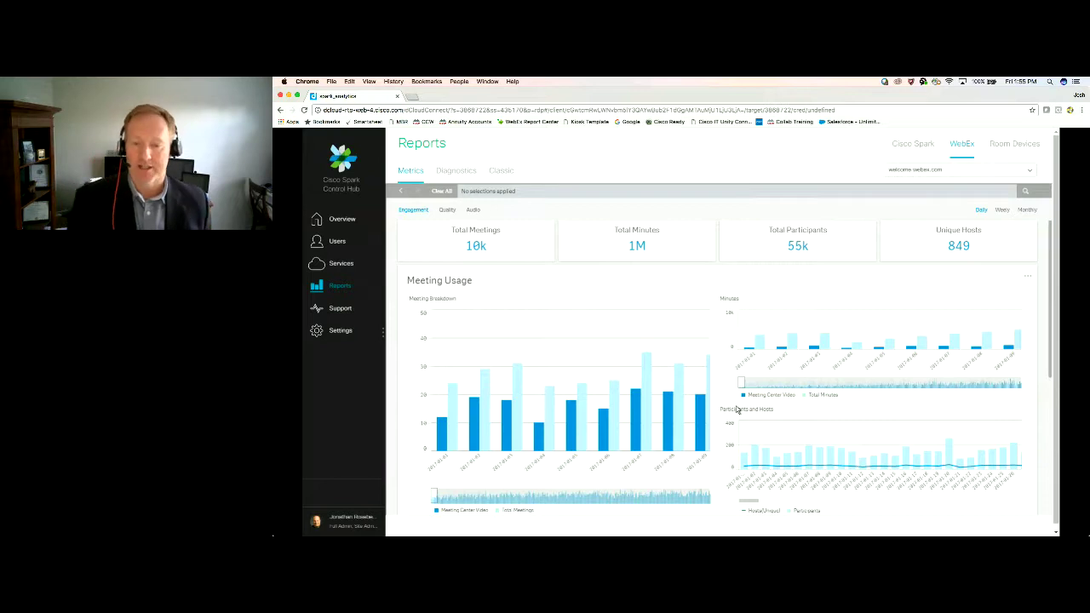
Scroll past the daily Meeting Usage charts down to the Meeting Details table.
{"action": "scroll", "coordinate": [751, 460], "scroll_direction": "down", "scroll_amount": 1}
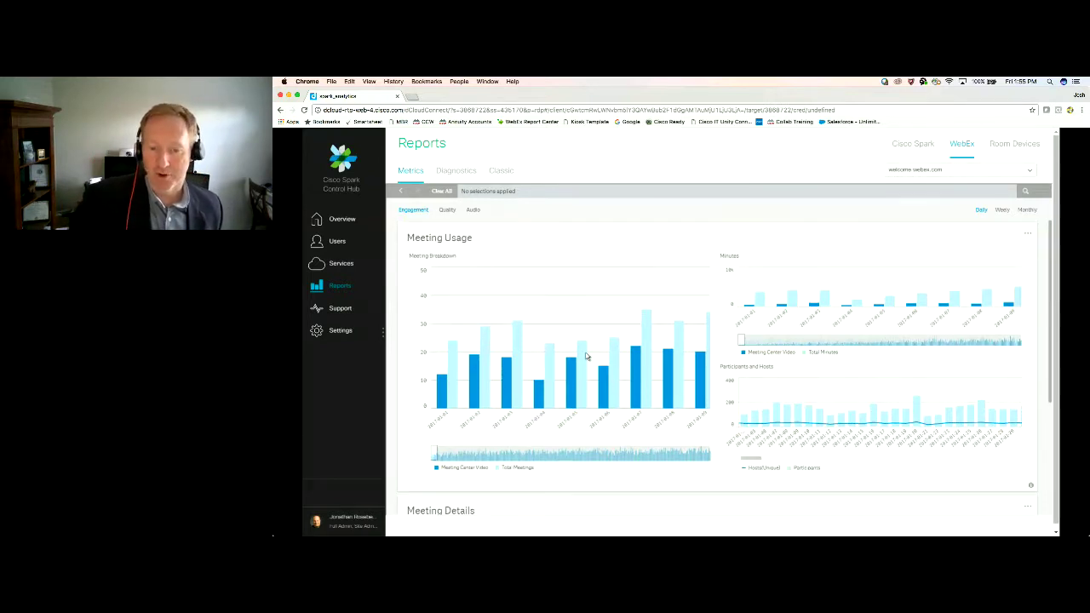
{"action": "mouse_move", "coordinate": [583, 359]}
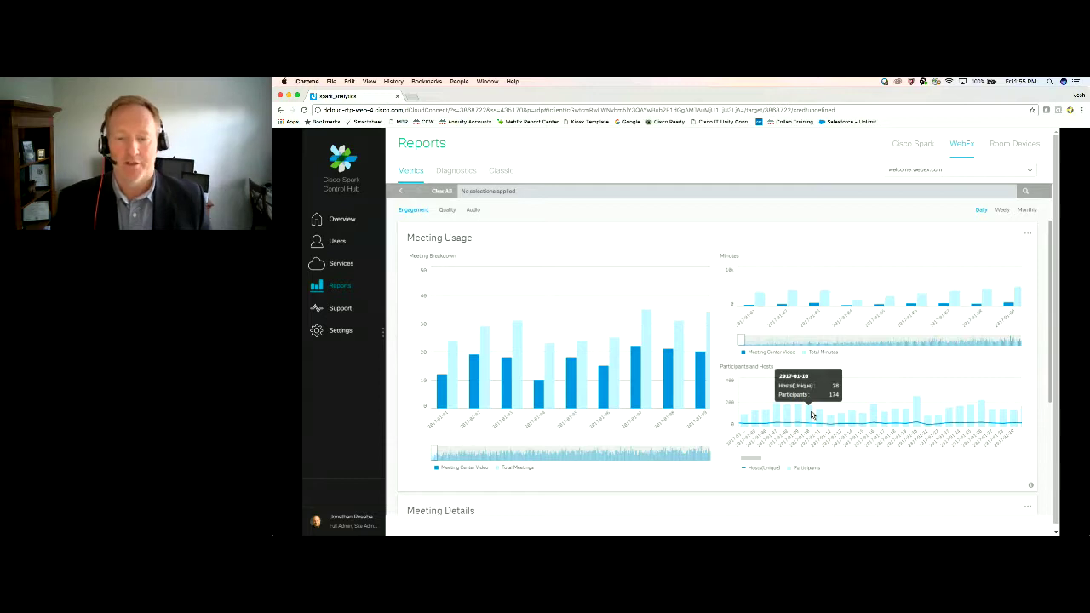
{"action": "scroll", "coordinate": [812, 415], "scroll_direction": "down", "scroll_amount": 2}
{"action": "scroll", "coordinate": [811, 415], "scroll_direction": "down", "scroll_amount": 2}
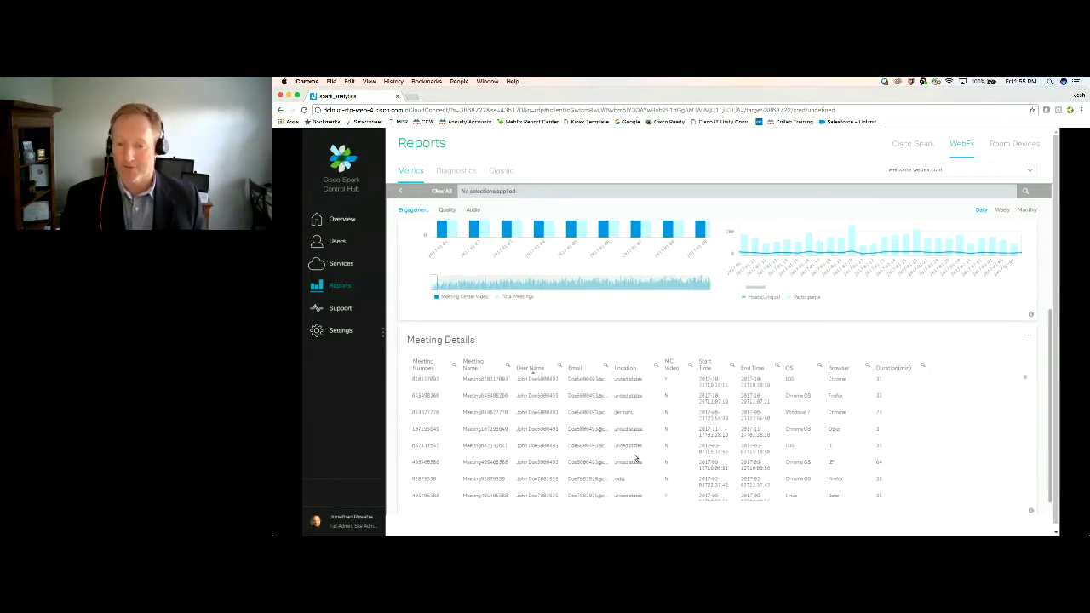
Filter to one meeting from Meeting Details, showing totals of 1 meeting and 31 minutes.
{"action": "left_click", "coordinate": [492, 380]}
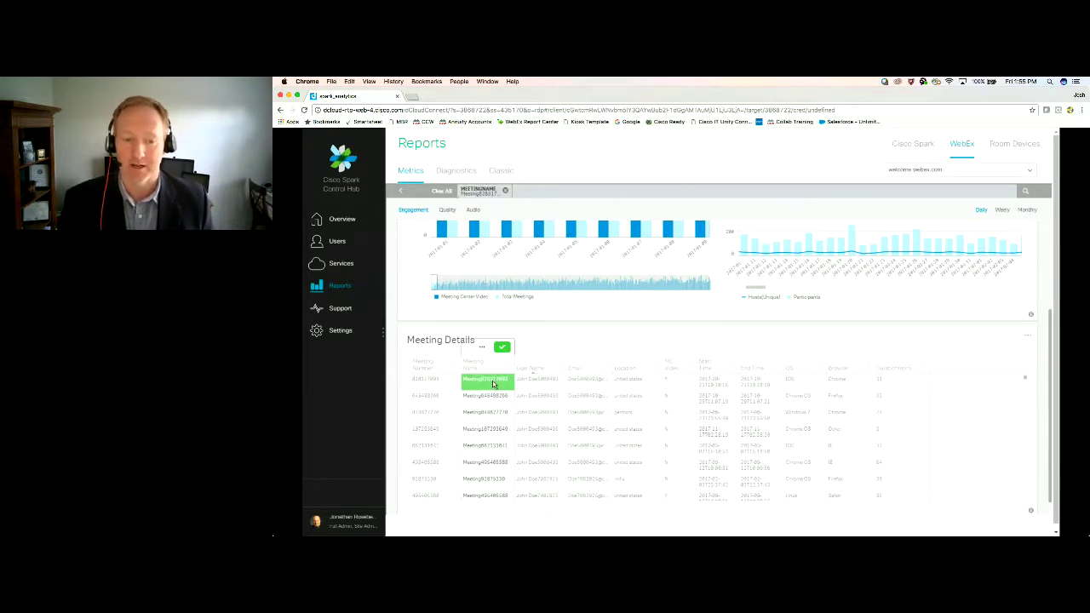
{"action": "left_click", "coordinate": [500, 348]}
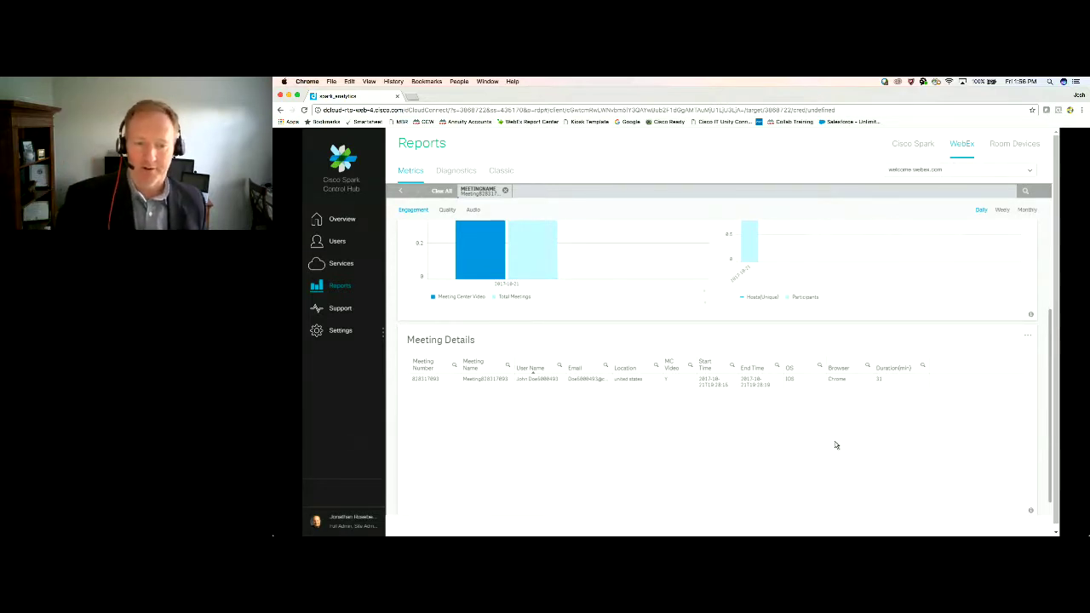
{"action": "scroll", "coordinate": [836, 445], "scroll_direction": "up", "scroll_amount": 5}
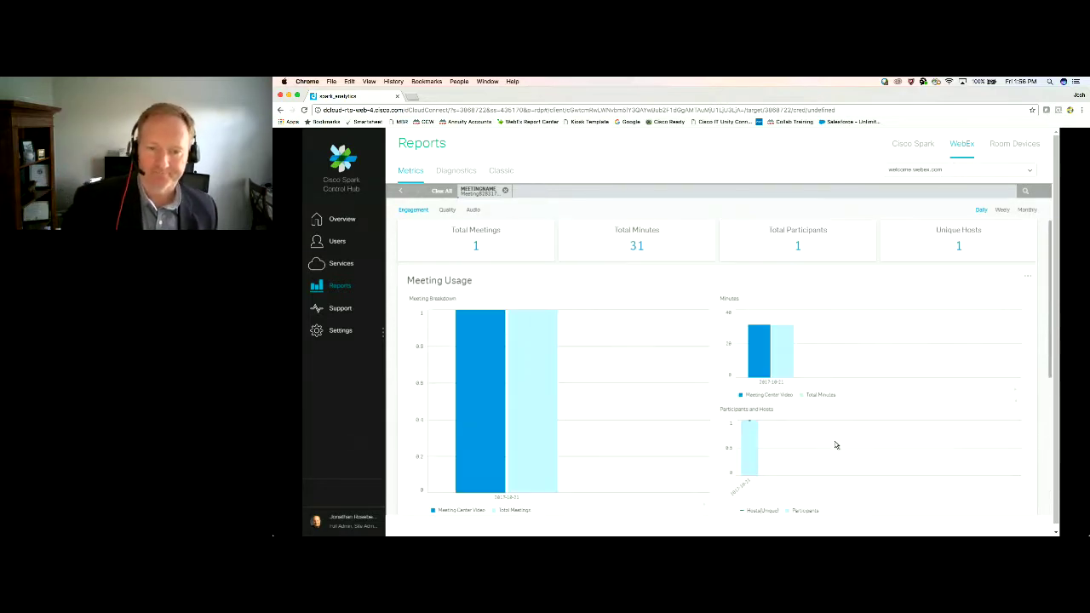
Remove the MEETINGNAME filter chip so the Quality charts show all meetings.
{"action": "left_click", "coordinate": [506, 191]}
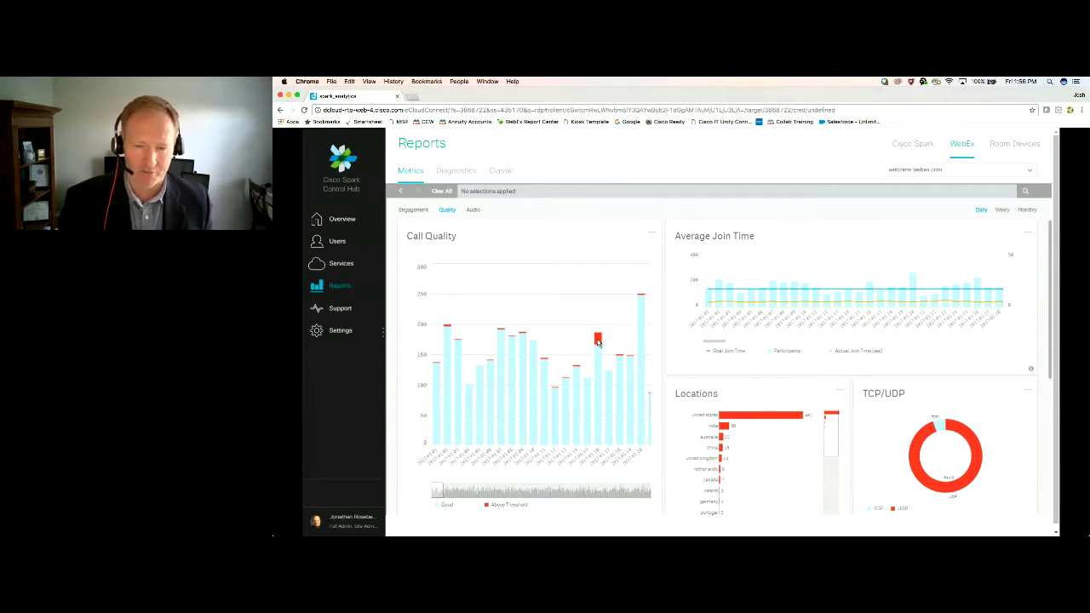
Filter the Call Quality chart to the 2017-01-16 day.
{"action": "left_click", "coordinate": [598, 341]}
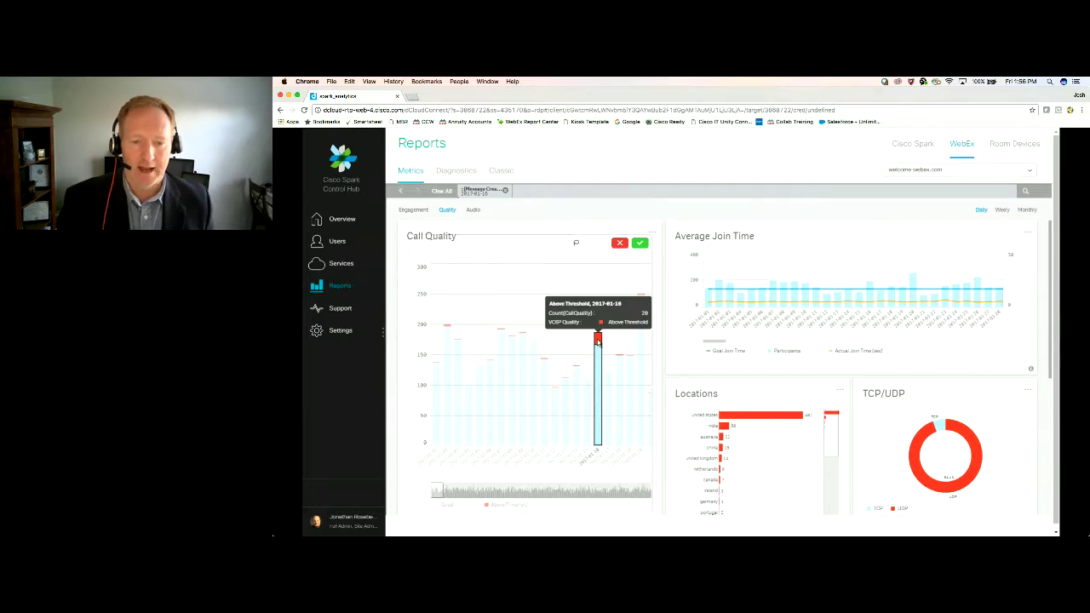
{"action": "left_click", "coordinate": [640, 244]}
{"action": "left_click", "coordinate": [641, 244]}
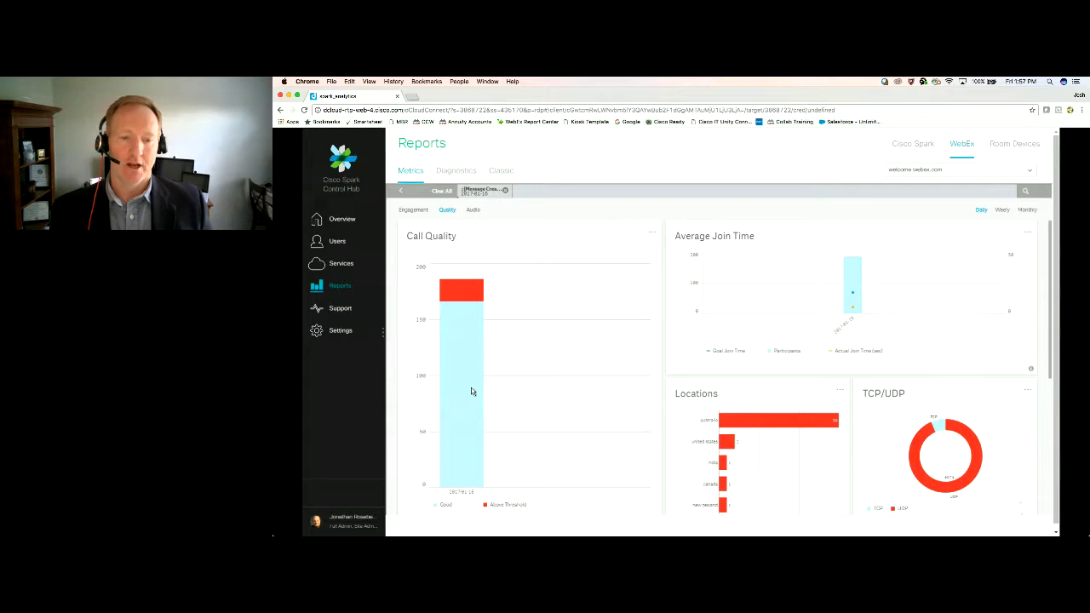
Narrow to Above Threshold poor-quality calls and scroll to the one meeting in Call Detail.
{"action": "mouse_move", "coordinate": [472, 391]}
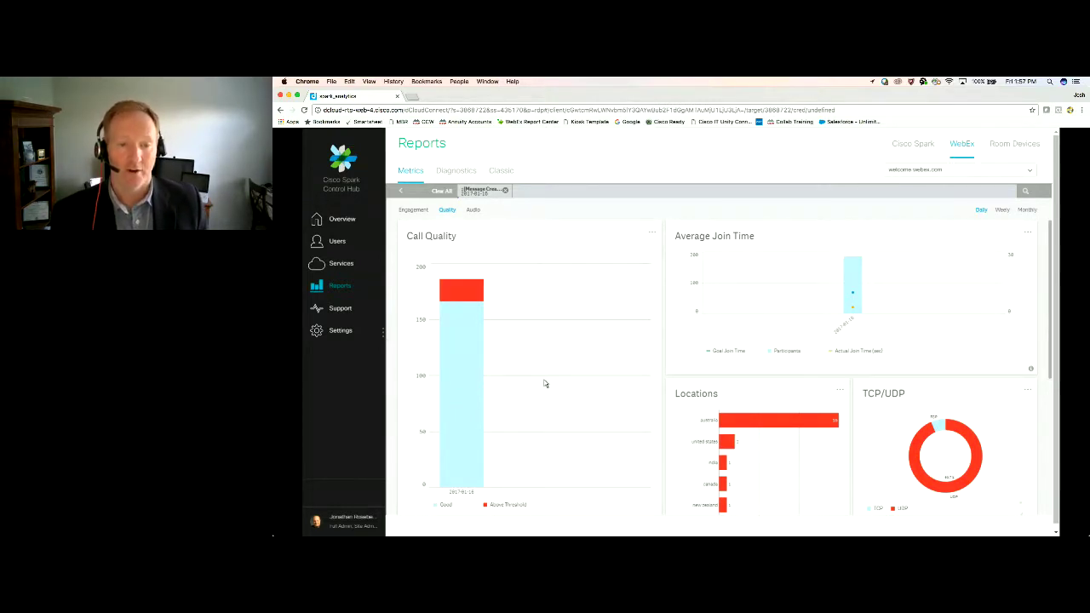
{"action": "mouse_move", "coordinate": [469, 300]}
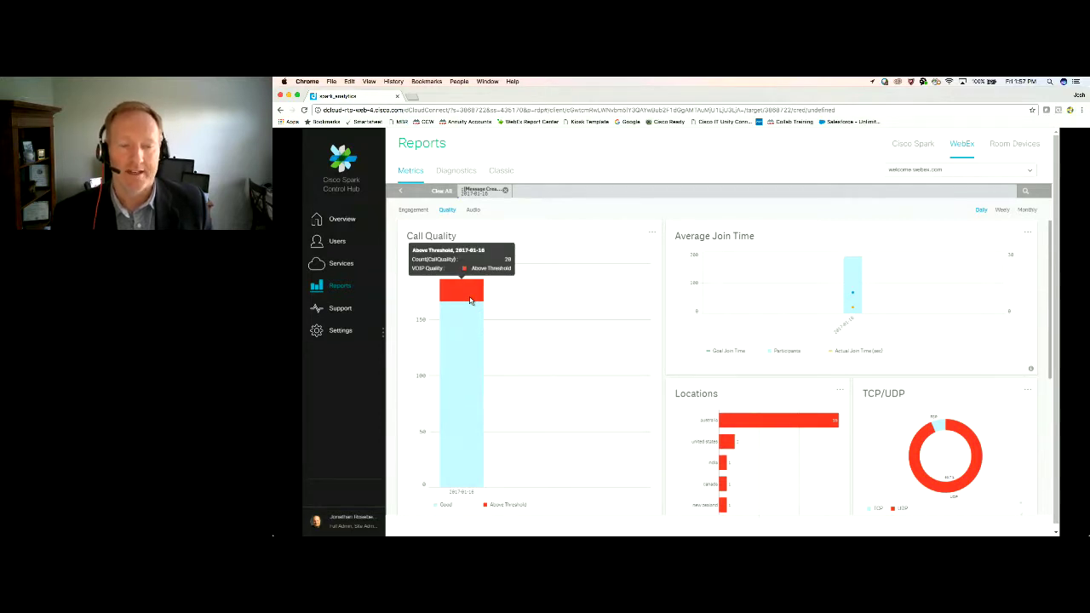
{"action": "left_click", "coordinate": [469, 299]}
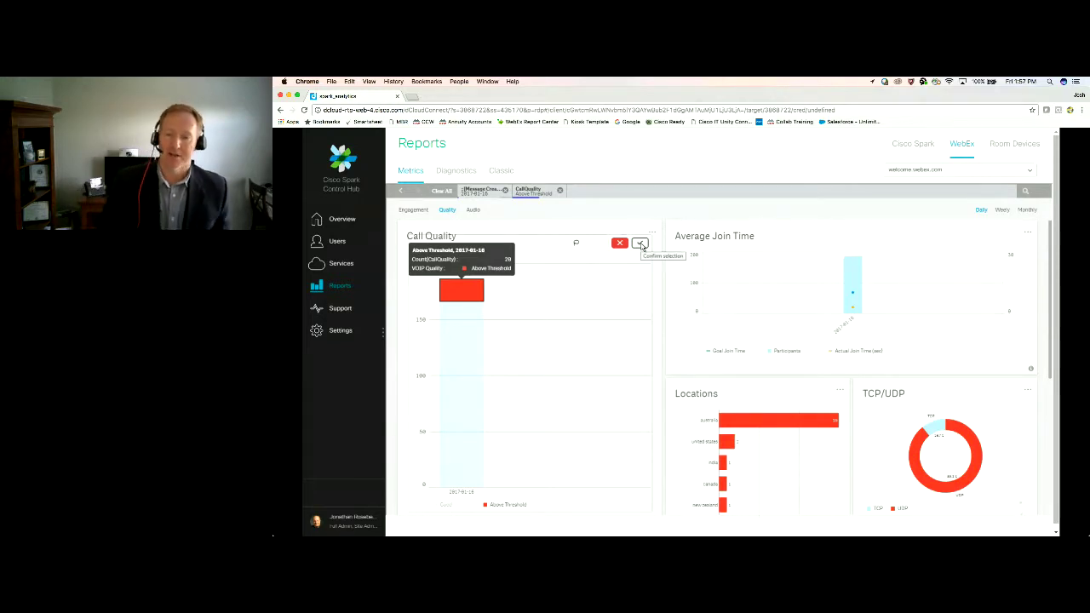
{"action": "left_click", "coordinate": [640, 244]}
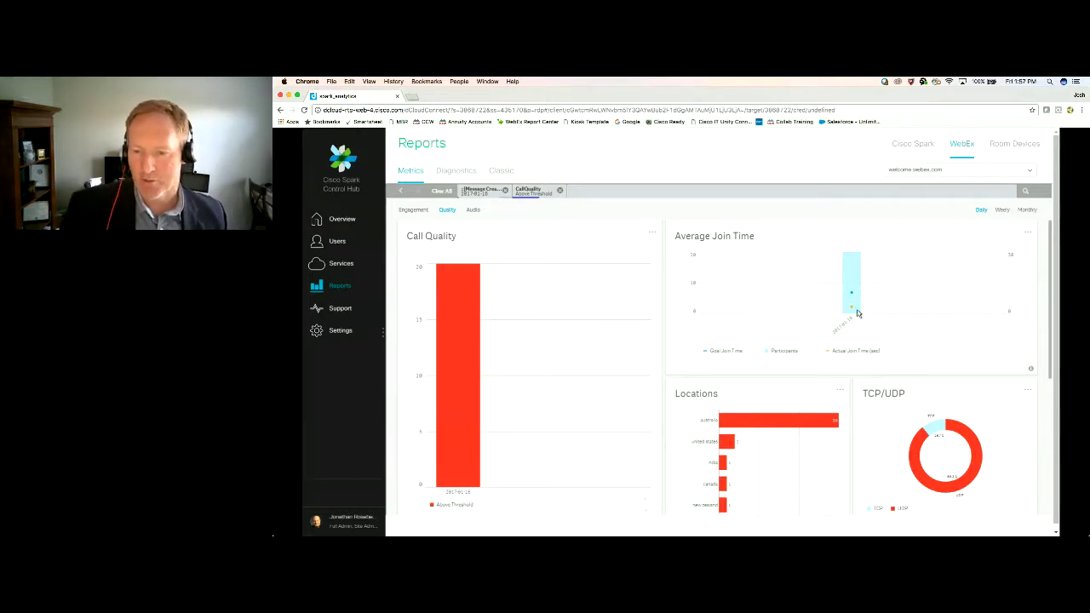
{"action": "mouse_move", "coordinate": [852, 311]}
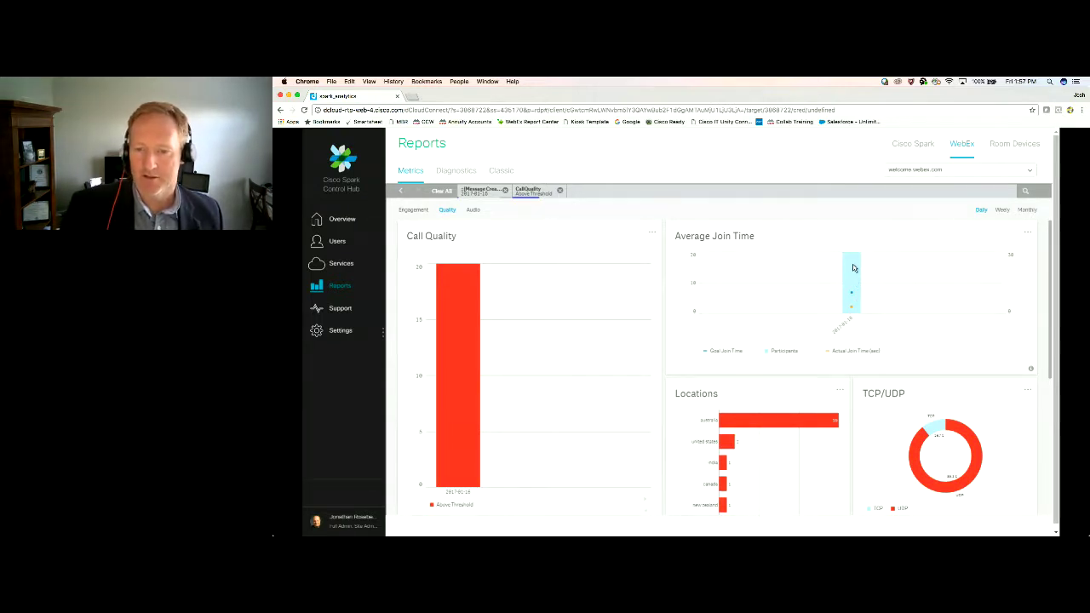
{"action": "scroll", "coordinate": [857, 365], "scroll_direction": "down", "scroll_amount": 2}
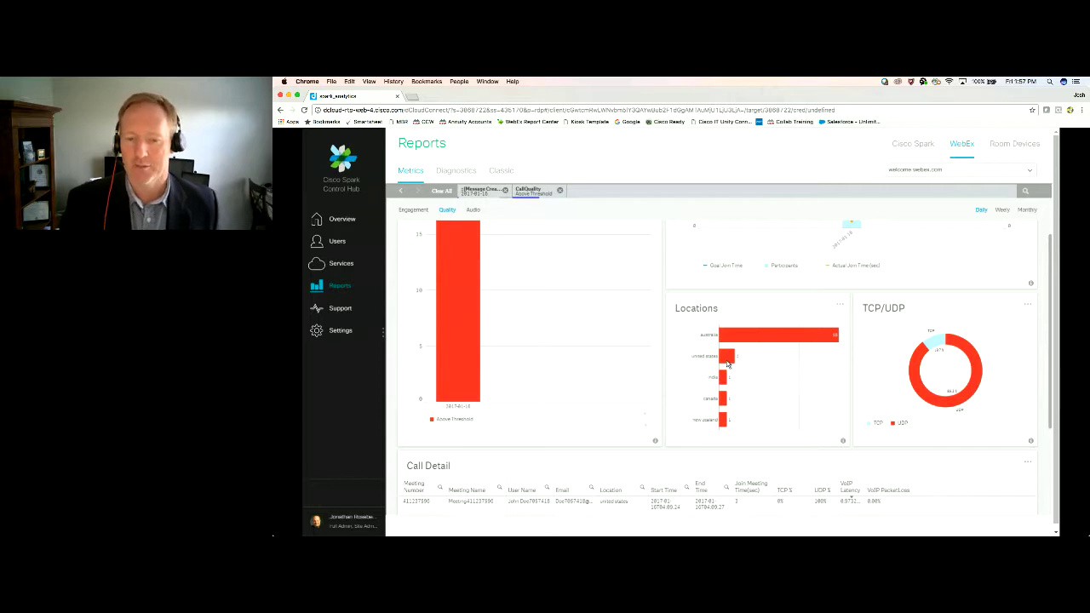
Filter the poor-quality calls to australia, then sort Call Detail by VoIP Latency and VoIP PacketLoss.
{"action": "mouse_move", "coordinate": [792, 335]}
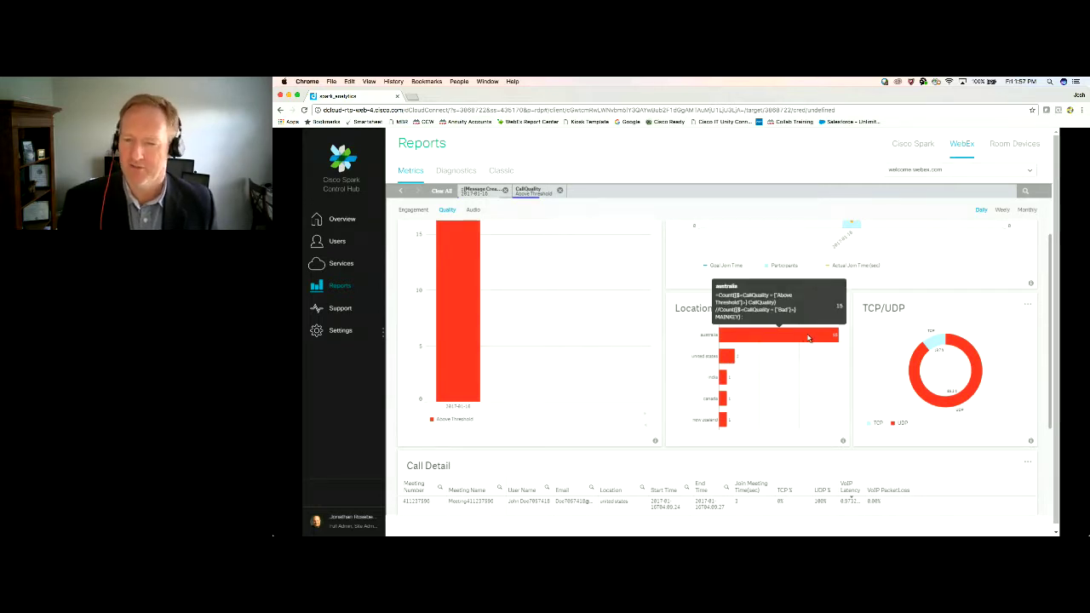
{"action": "left_click", "coordinate": [808, 338]}
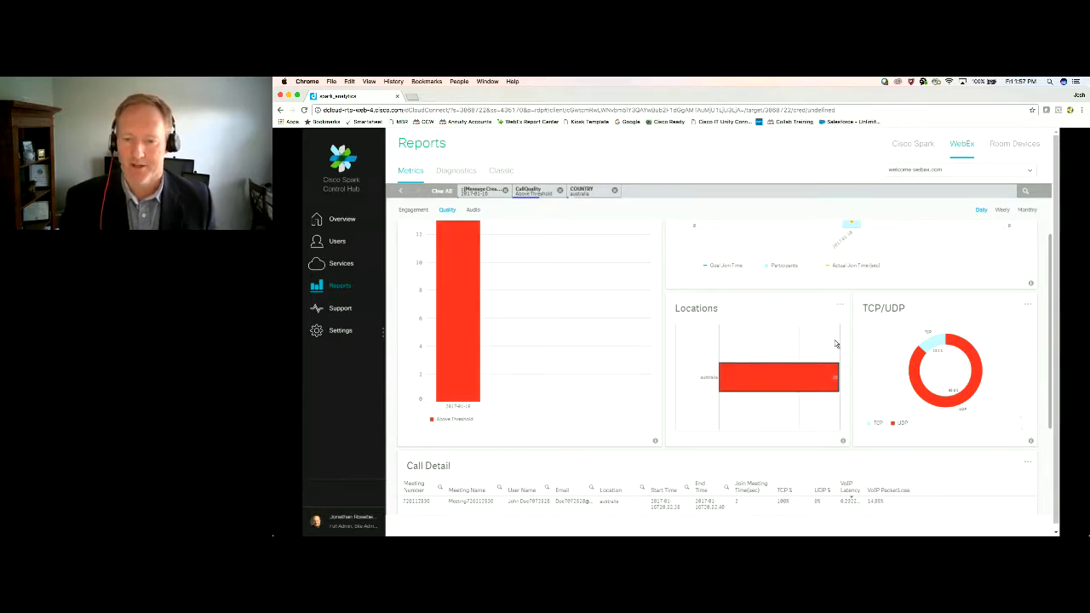
{"action": "scroll", "coordinate": [802, 389], "scroll_direction": "down", "scroll_amount": 3}
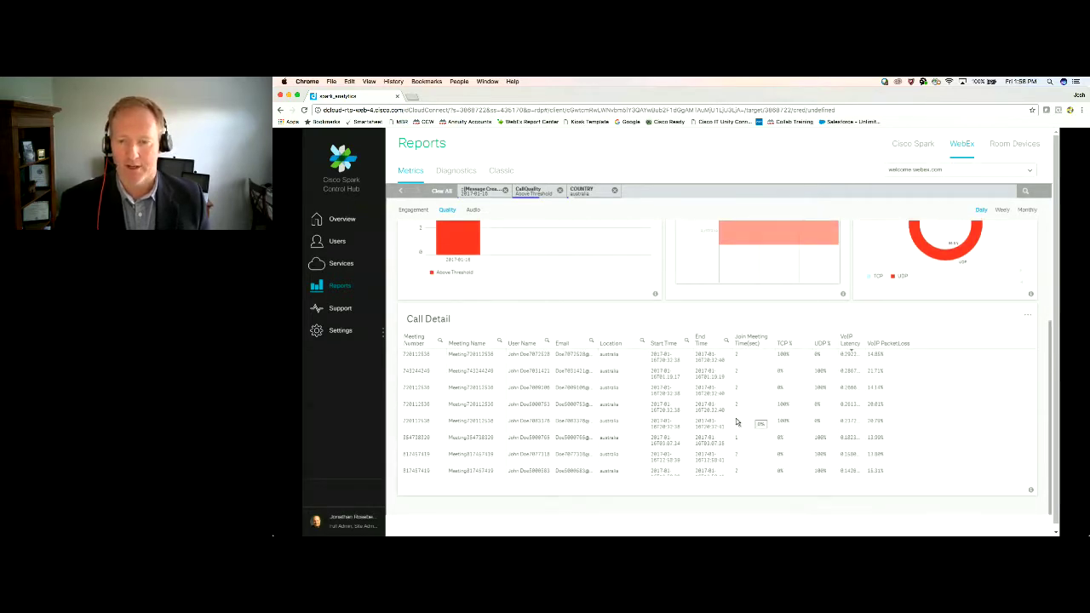
{"action": "left_click", "coordinate": [850, 341]}
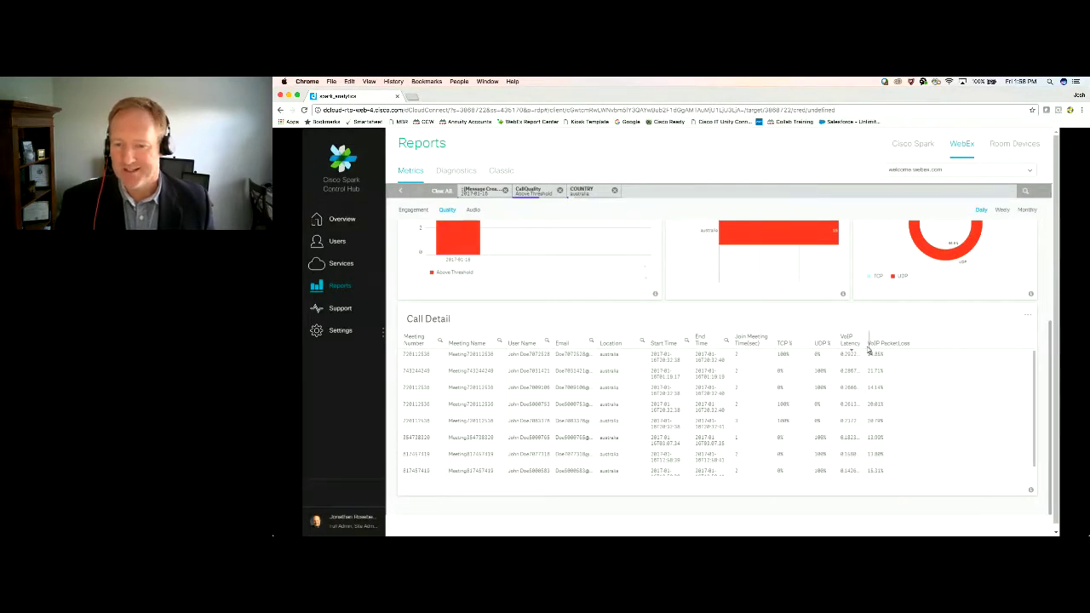
{"action": "left_click", "coordinate": [889, 344]}
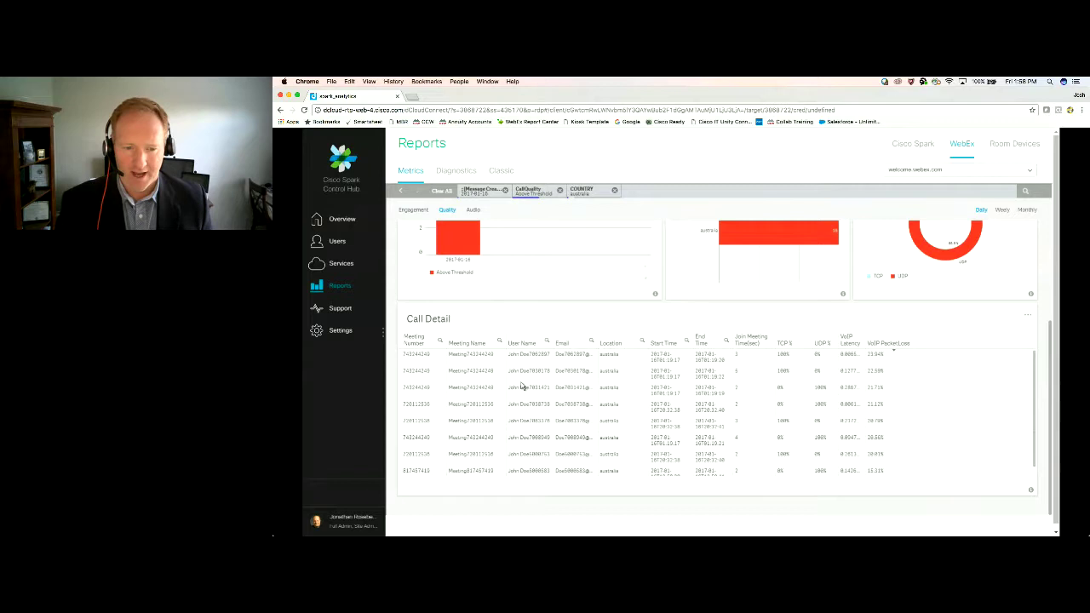
Add a MEETINGNAME filter for Meeting743244249, leaving five australia calls in Call Detail.
{"action": "left_click", "coordinate": [473, 361]}
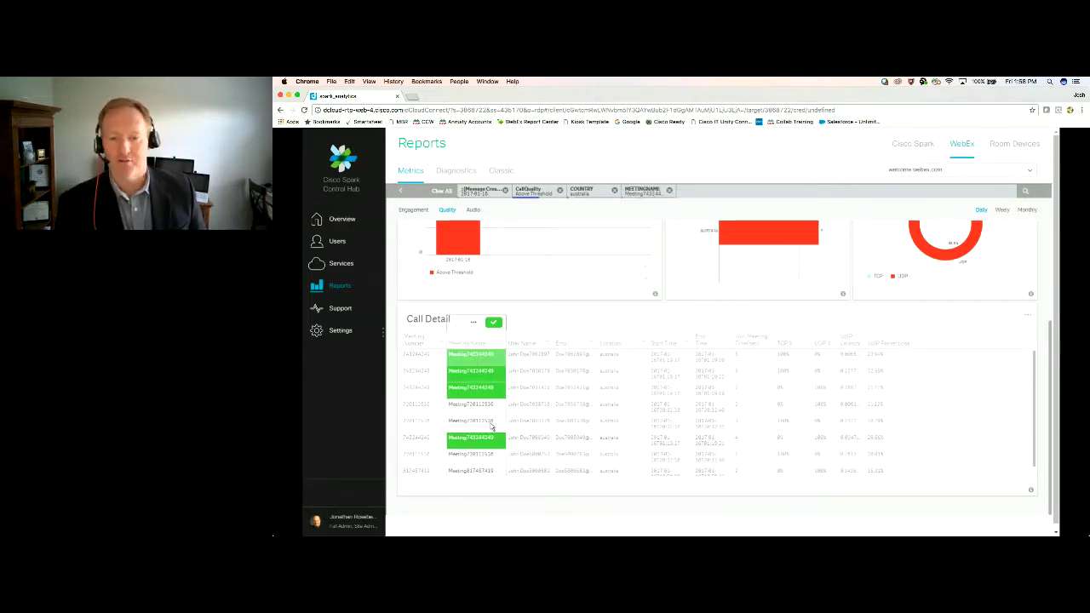
{"action": "left_click", "coordinate": [494, 326]}
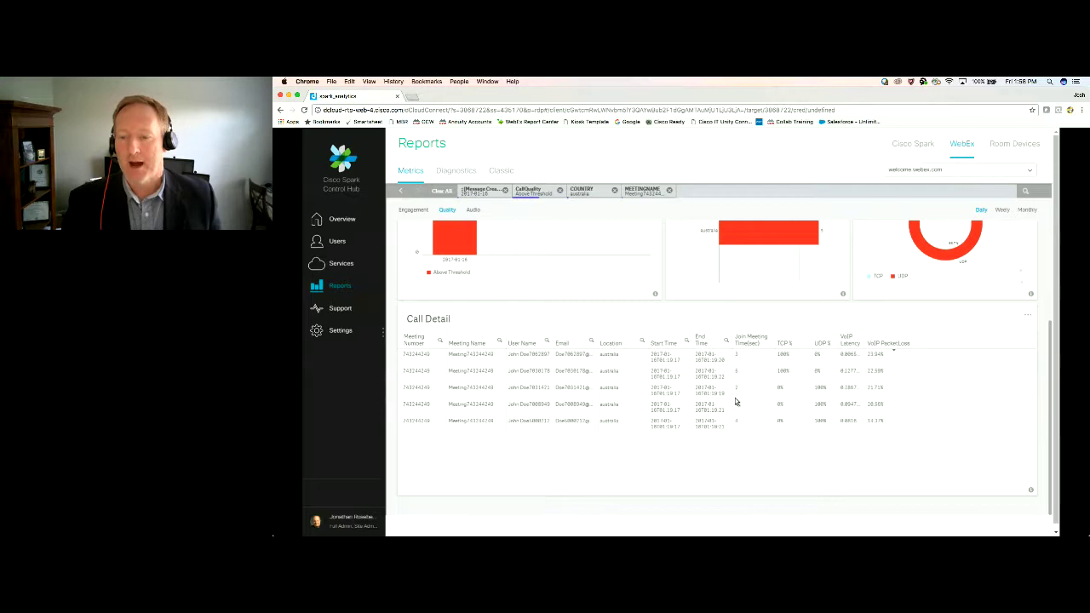
{"action": "left_click", "coordinate": [1027, 316]}
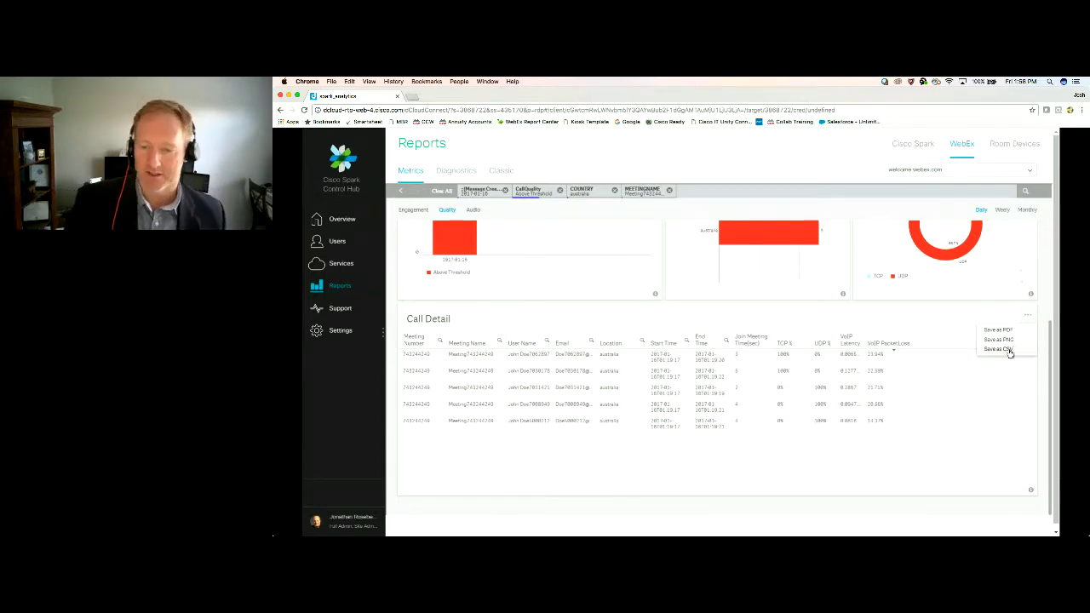
{"action": "left_click", "coordinate": [898, 459]}
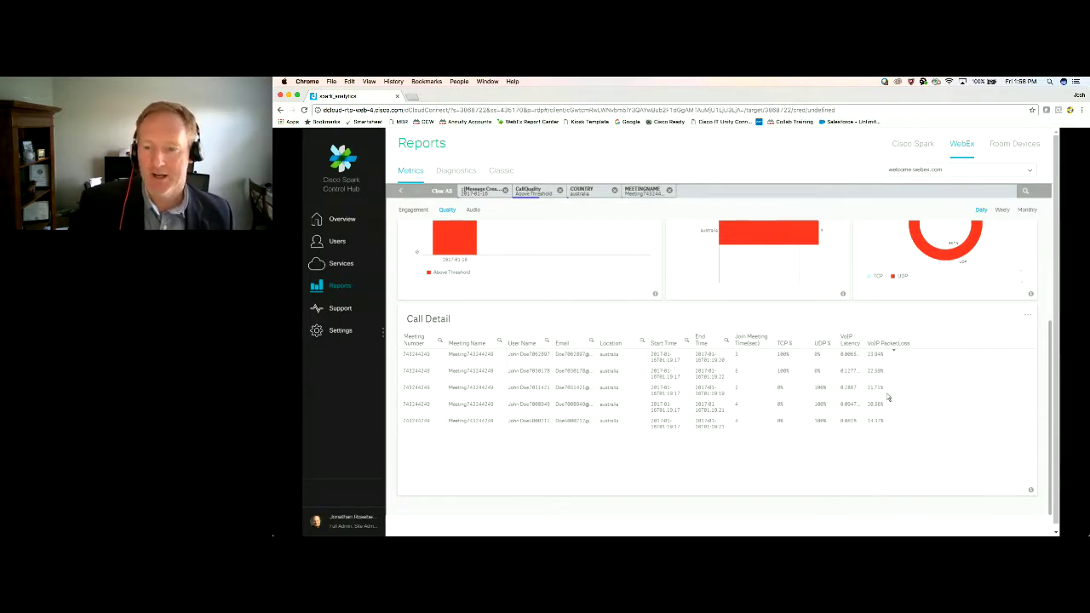
{"action": "scroll", "coordinate": [887, 397], "scroll_direction": "up", "scroll_amount": 3}
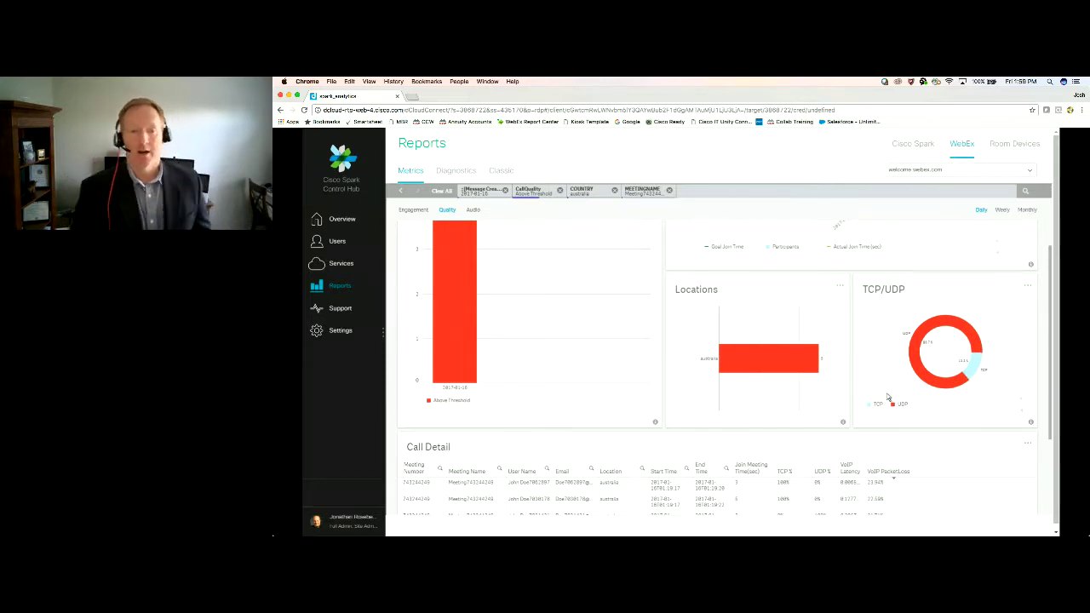
Switch the Reports page to the Diagnostics tab showing the meetings list.
{"action": "left_click", "coordinate": [416, 172]}
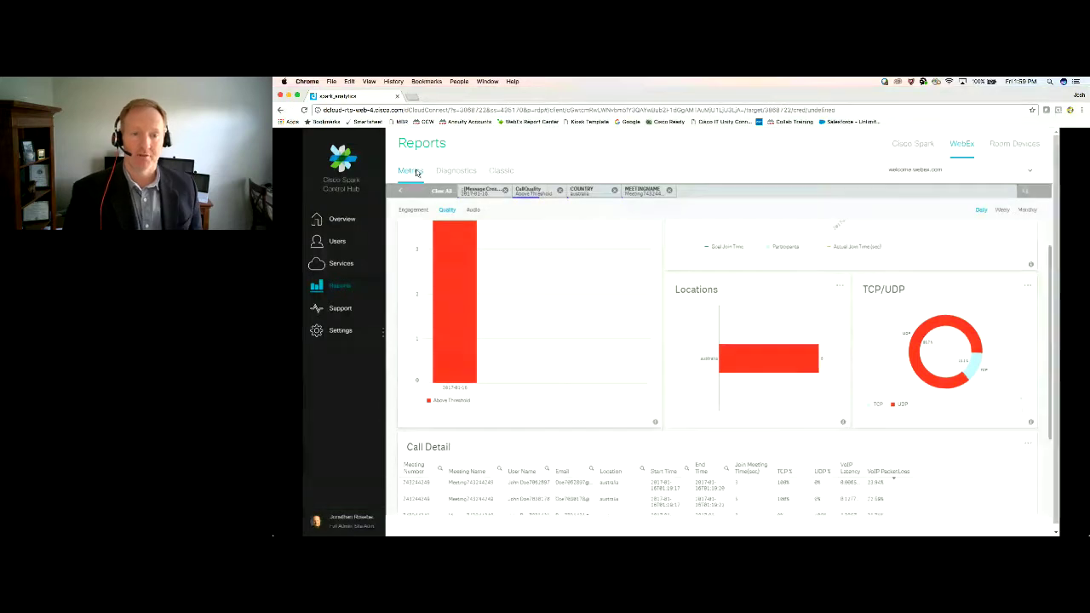
{"action": "left_click", "coordinate": [459, 173]}
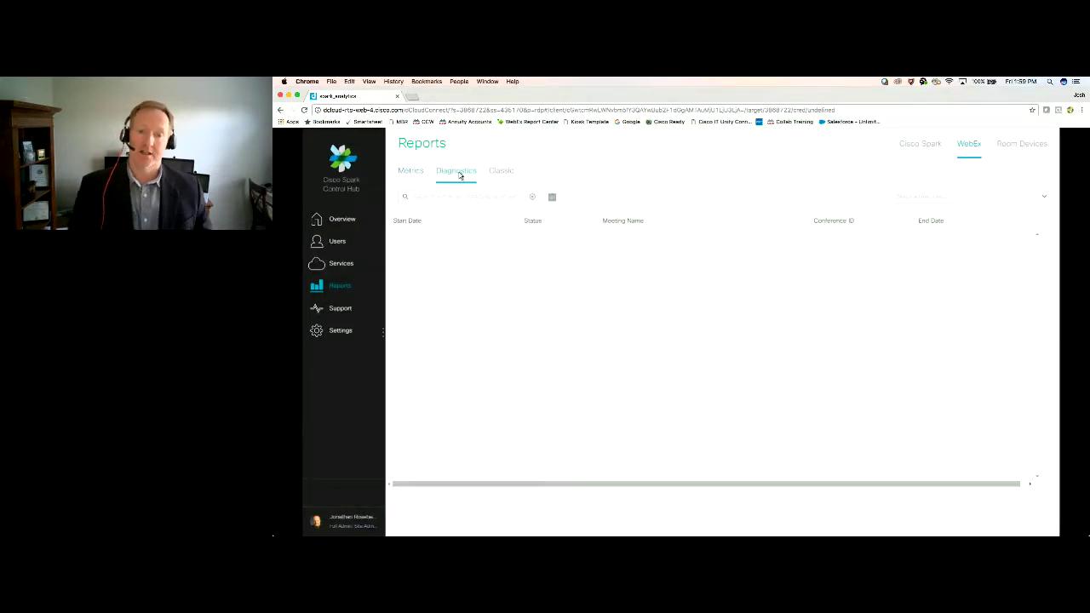